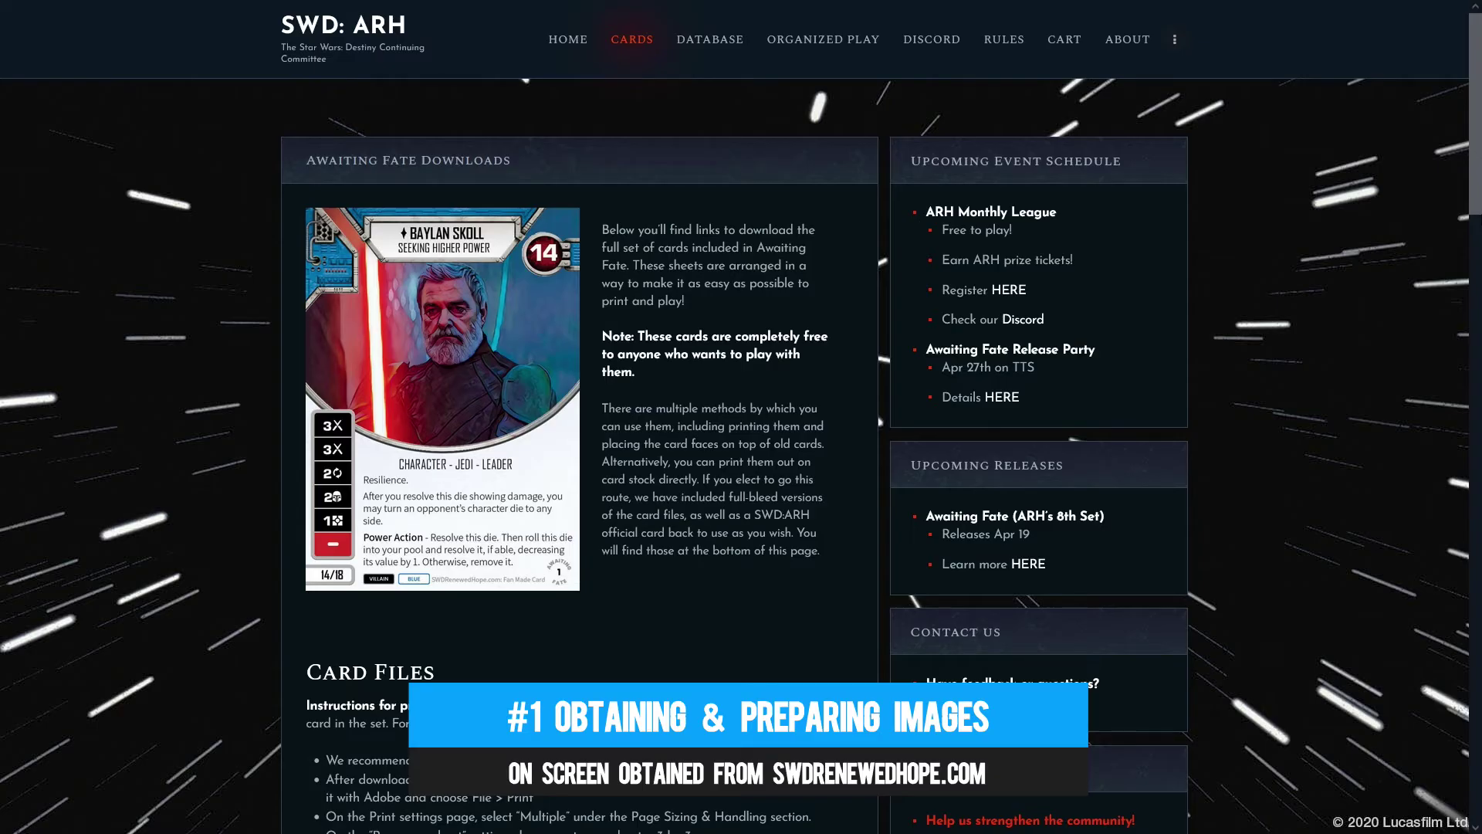
Step: Read through the Awaiting Fate download page down to its card file instructions
{"action": "scroll", "coordinate": [741, 416], "scroll_direction": "down", "scroll_amount": 8}
{"action": "scroll", "coordinate": [577, 400], "scroll_direction": "down", "scroll_amount": 4}
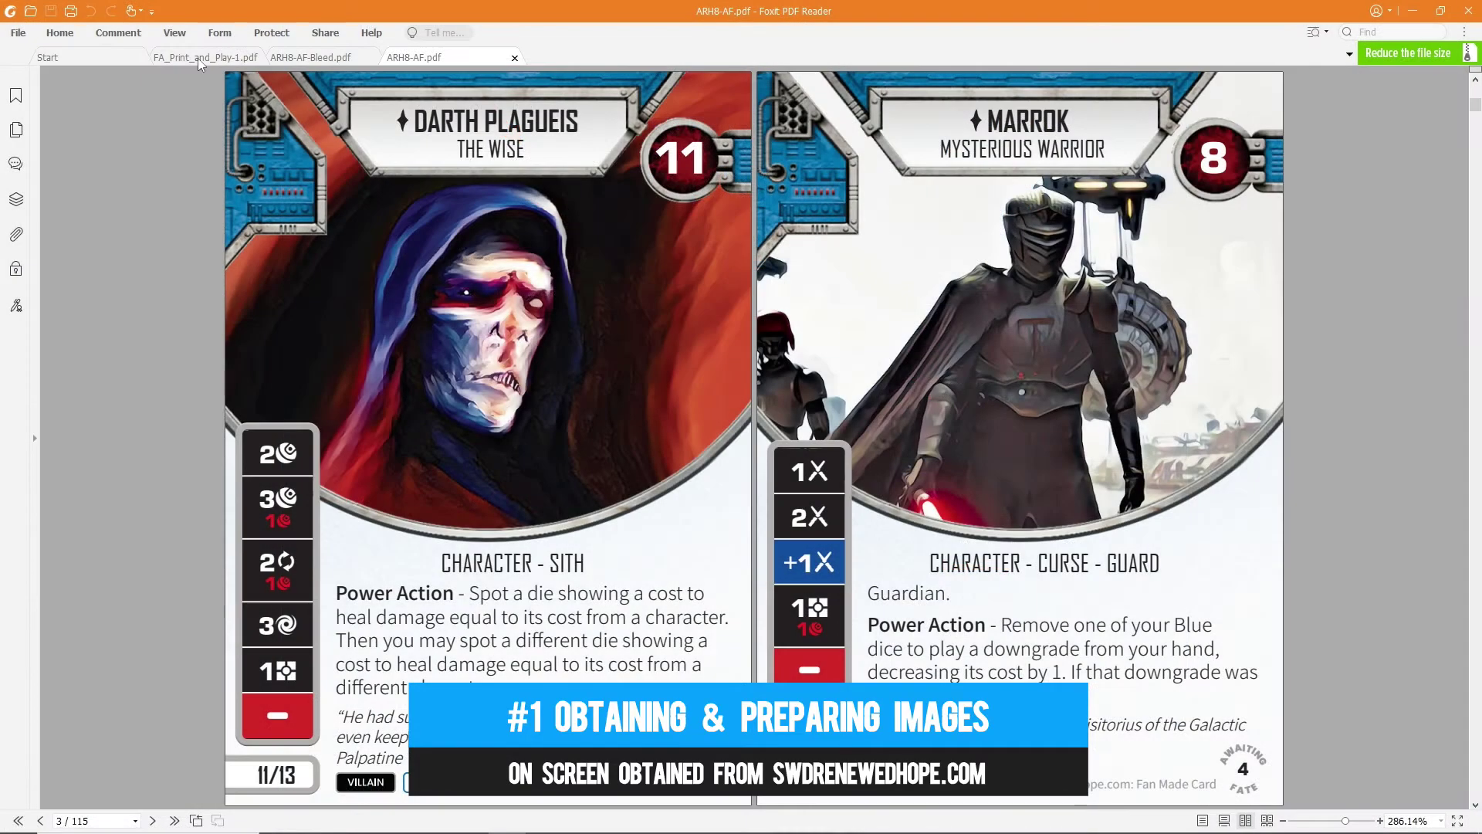
Step: Close FA_Print_and_Play-1.pdf in Foxit PDF Reader and browse the card pages of ARH8-AF.pdf
{"action": "left_click", "coordinate": [199, 58]}
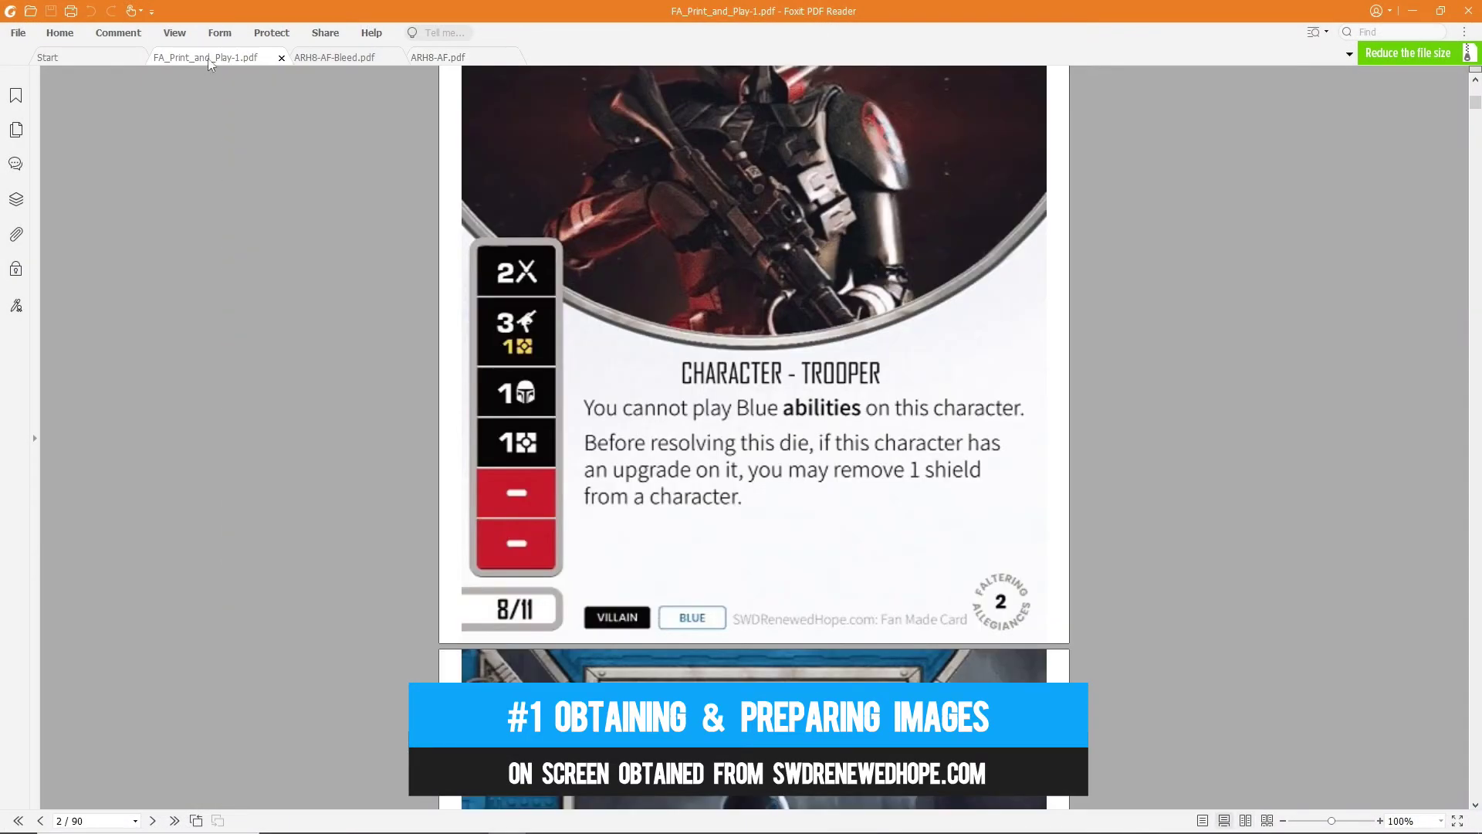
{"action": "left_click", "coordinate": [282, 58]}
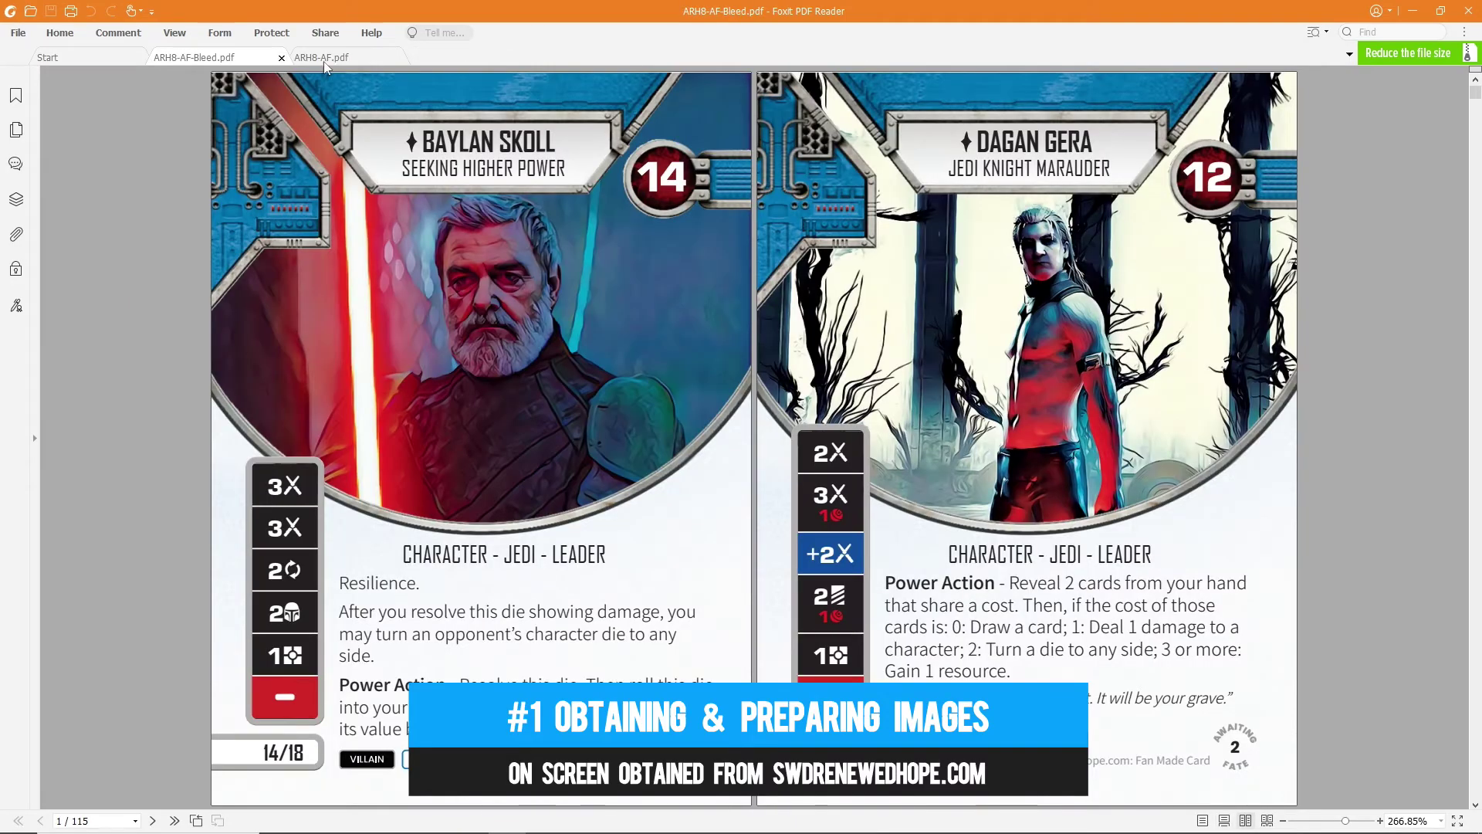
{"action": "scroll", "coordinate": [359, 454], "scroll_direction": "down", "scroll_amount": 5}
{"action": "scroll", "coordinate": [184, 480], "scroll_direction": "down", "scroll_amount": 5}
{"action": "scroll", "coordinate": [187, 483], "scroll_direction": "down", "scroll_amount": 5}
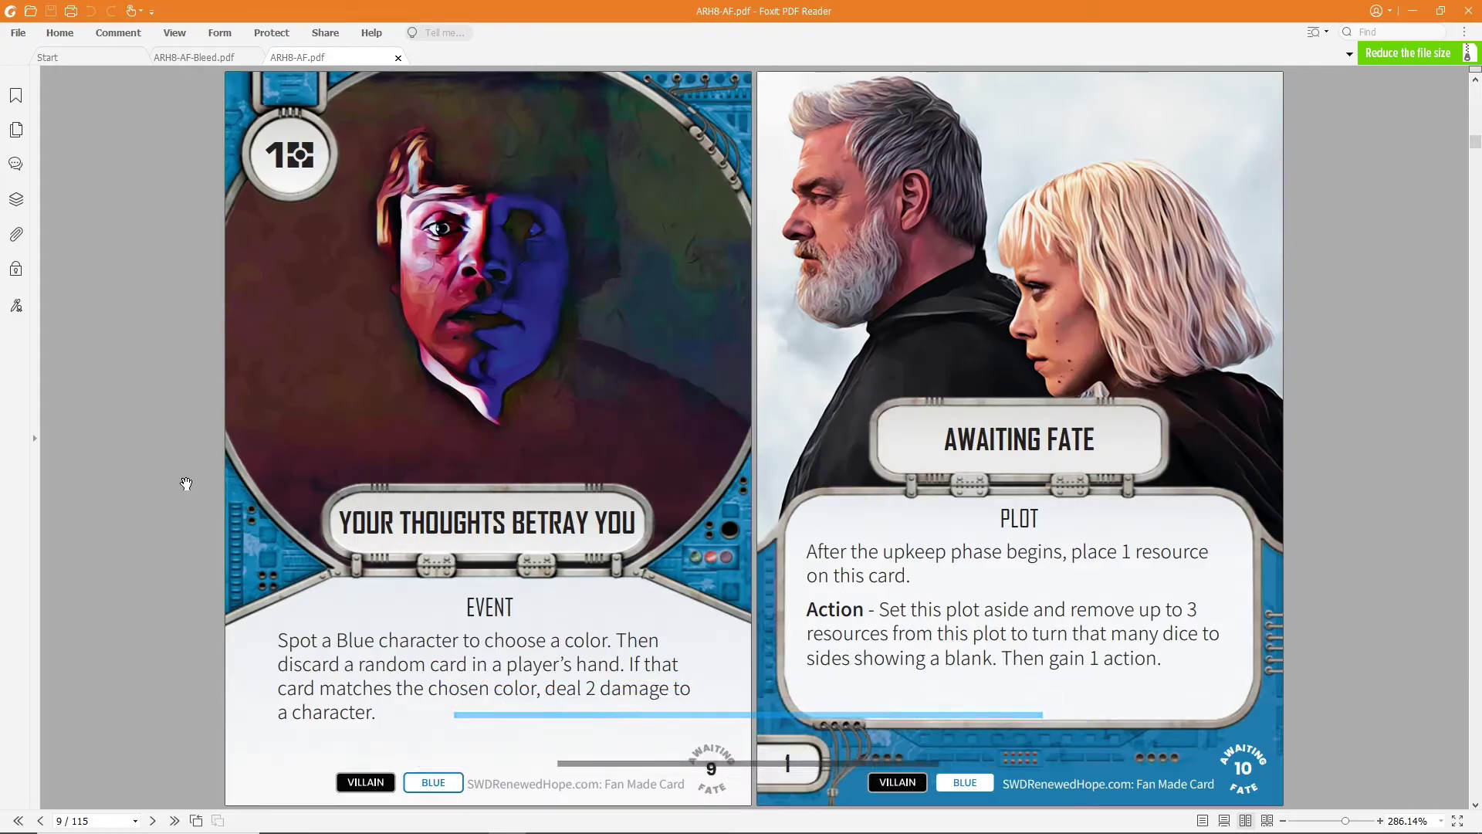
{"action": "scroll", "coordinate": [186, 483], "scroll_direction": "up", "scroll_amount": 3}
{"action": "scroll", "coordinate": [186, 483], "scroll_direction": "up", "scroll_amount": 3}
{"action": "scroll", "coordinate": [187, 483], "scroll_direction": "up", "scroll_amount": 3}
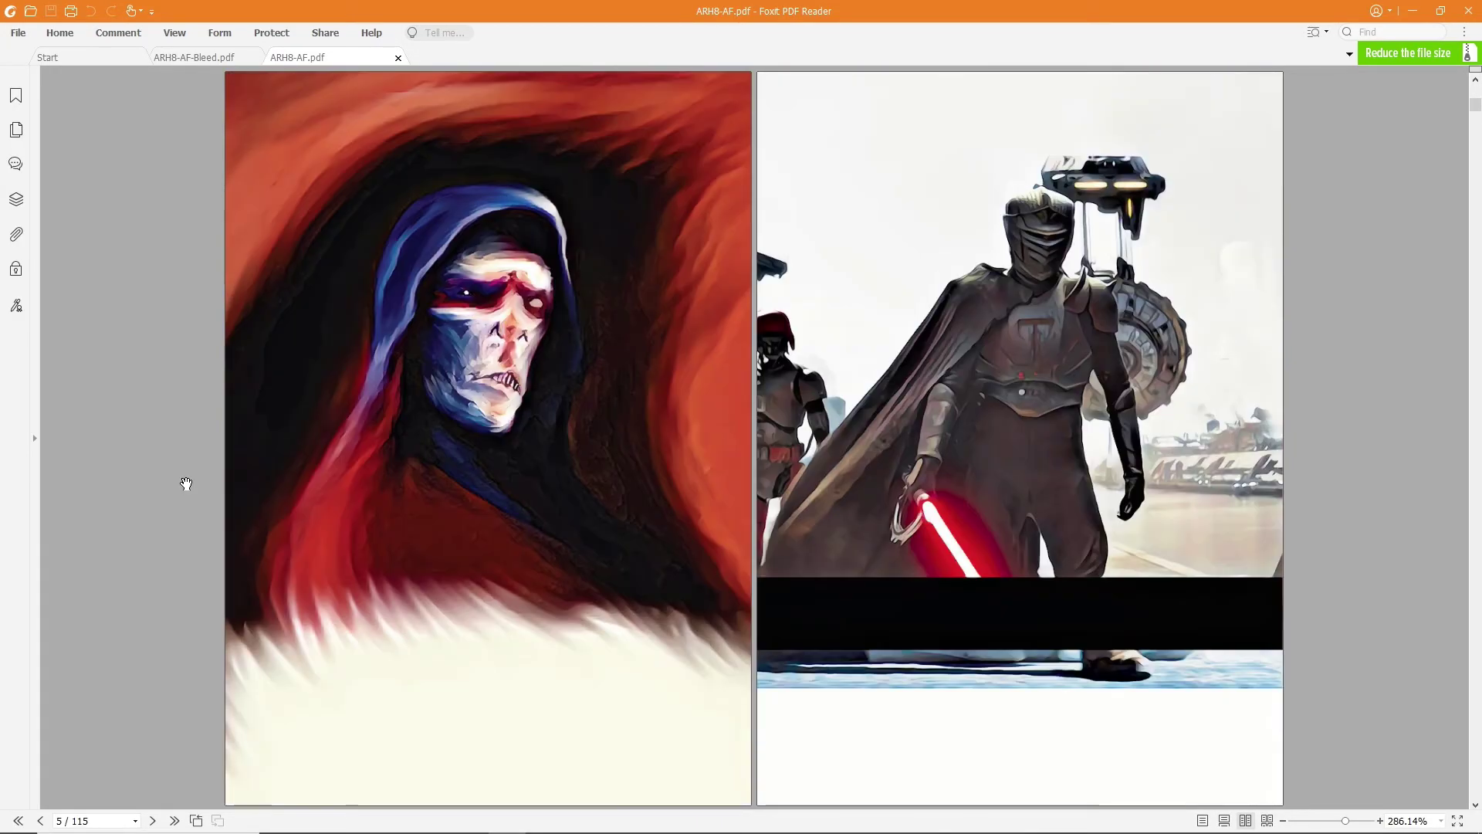
{"action": "scroll", "coordinate": [186, 483], "scroll_direction": "up", "scroll_amount": 3}
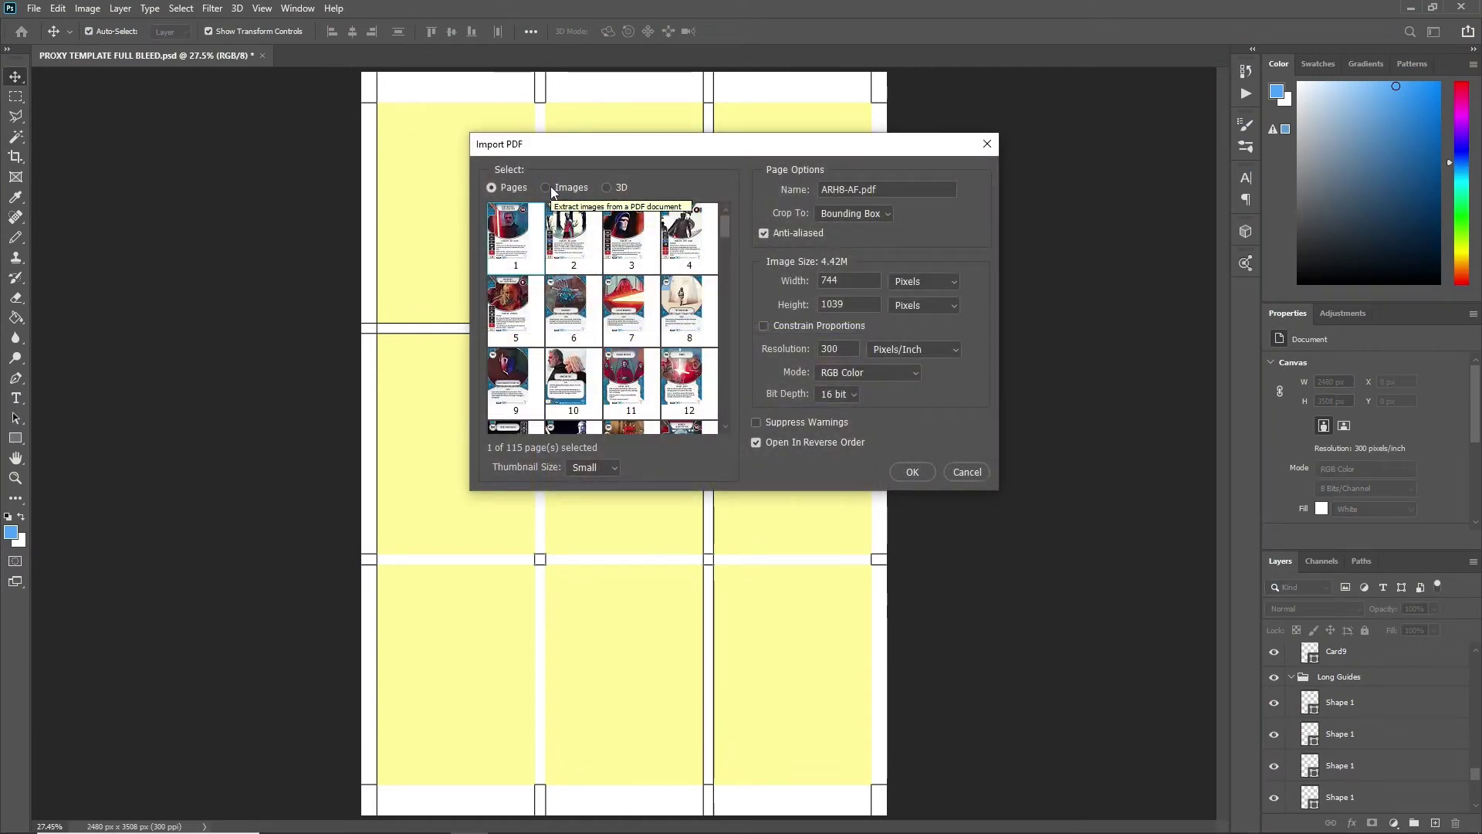
Step: Switch to Photoshop and import pages 1 to 3 of ARH8-AF.pdf at 300 pixels/inch in RGB Color
{"action": "left_click", "coordinate": [548, 187]}
{"action": "left_click", "coordinate": [493, 187]}
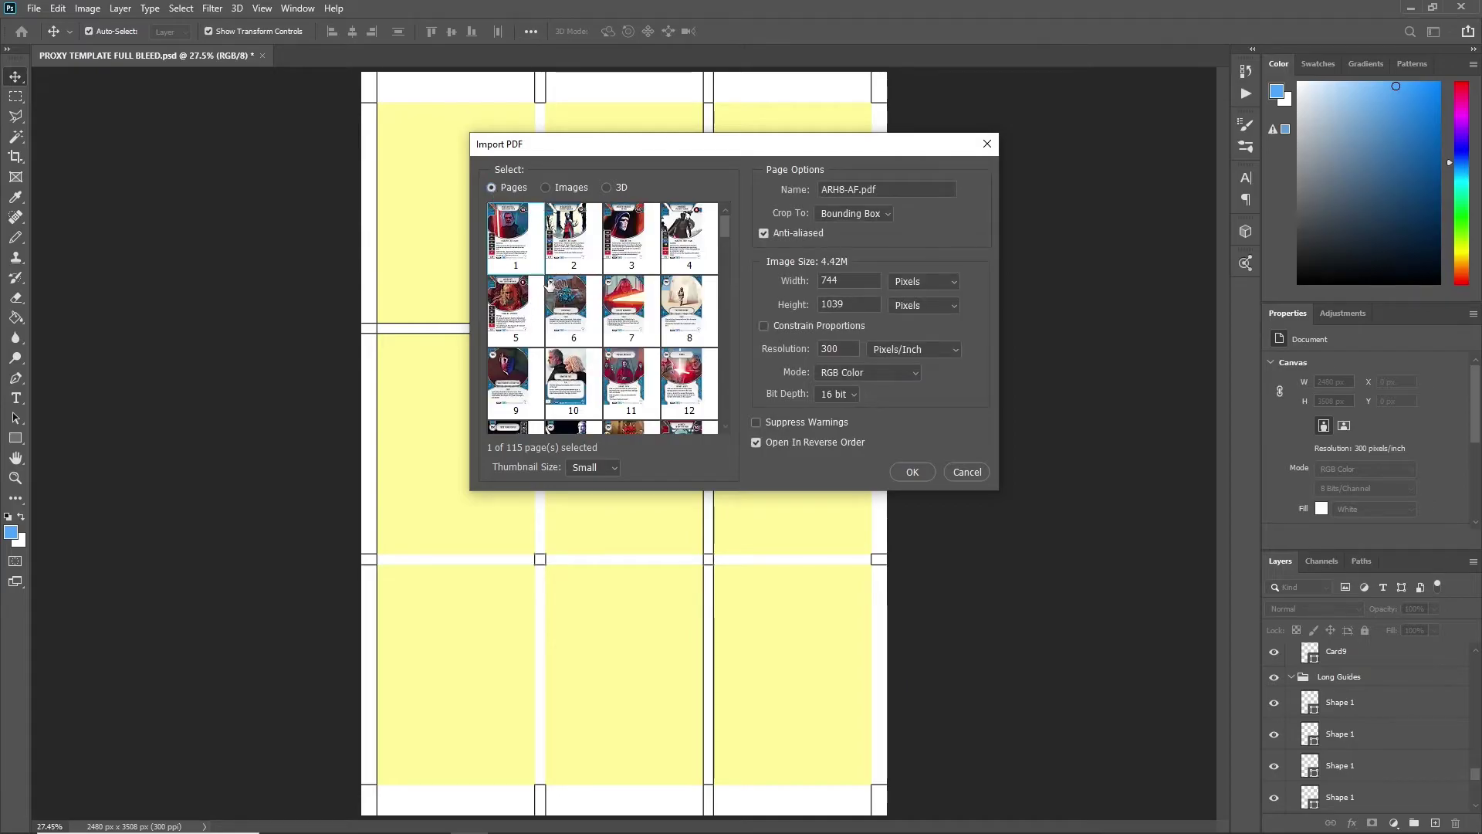
{"action": "left_click", "coordinate": [633, 247], "text": "shift"}
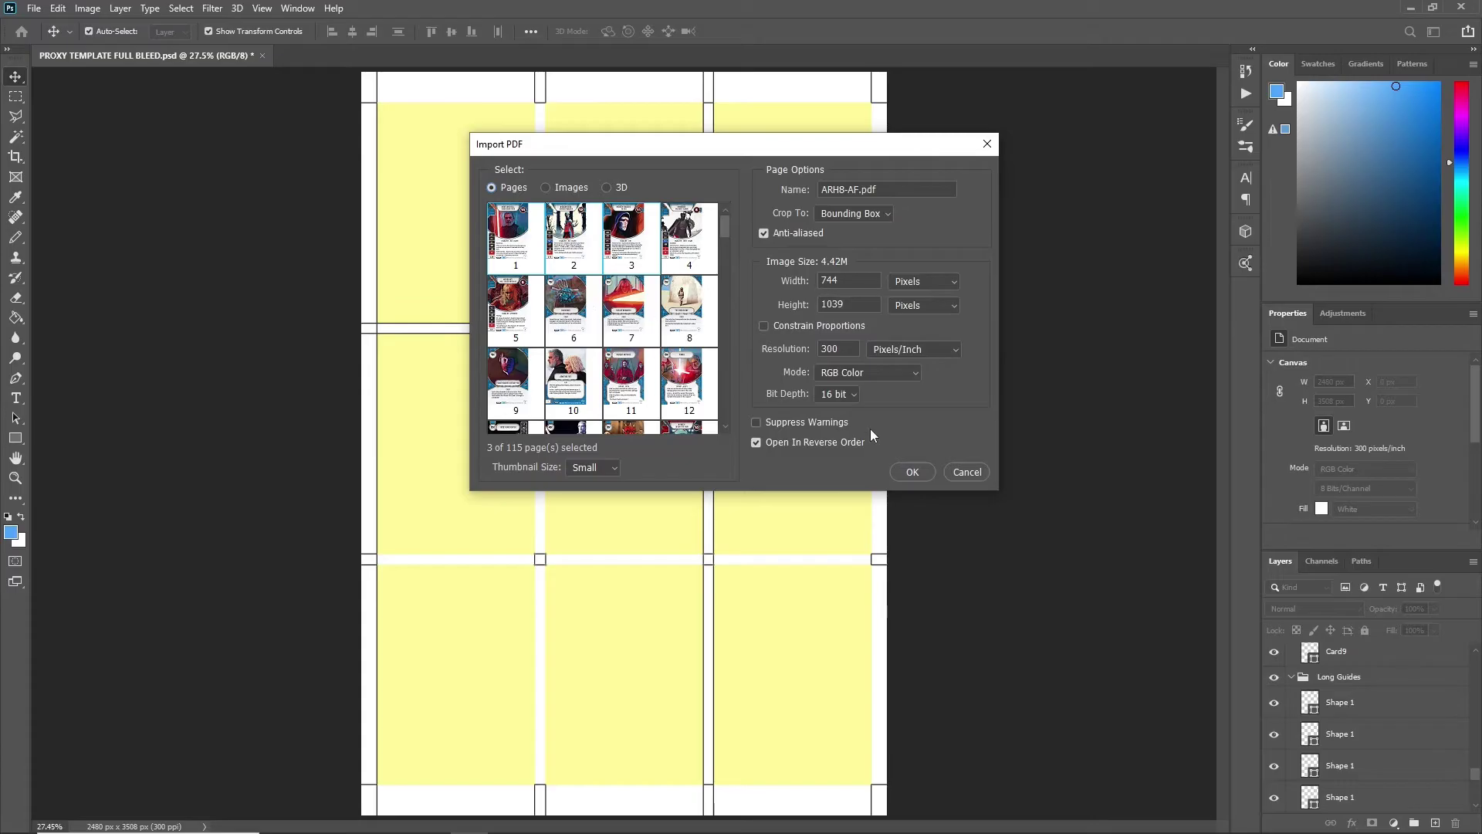
{"action": "left_click", "coordinate": [913, 472]}
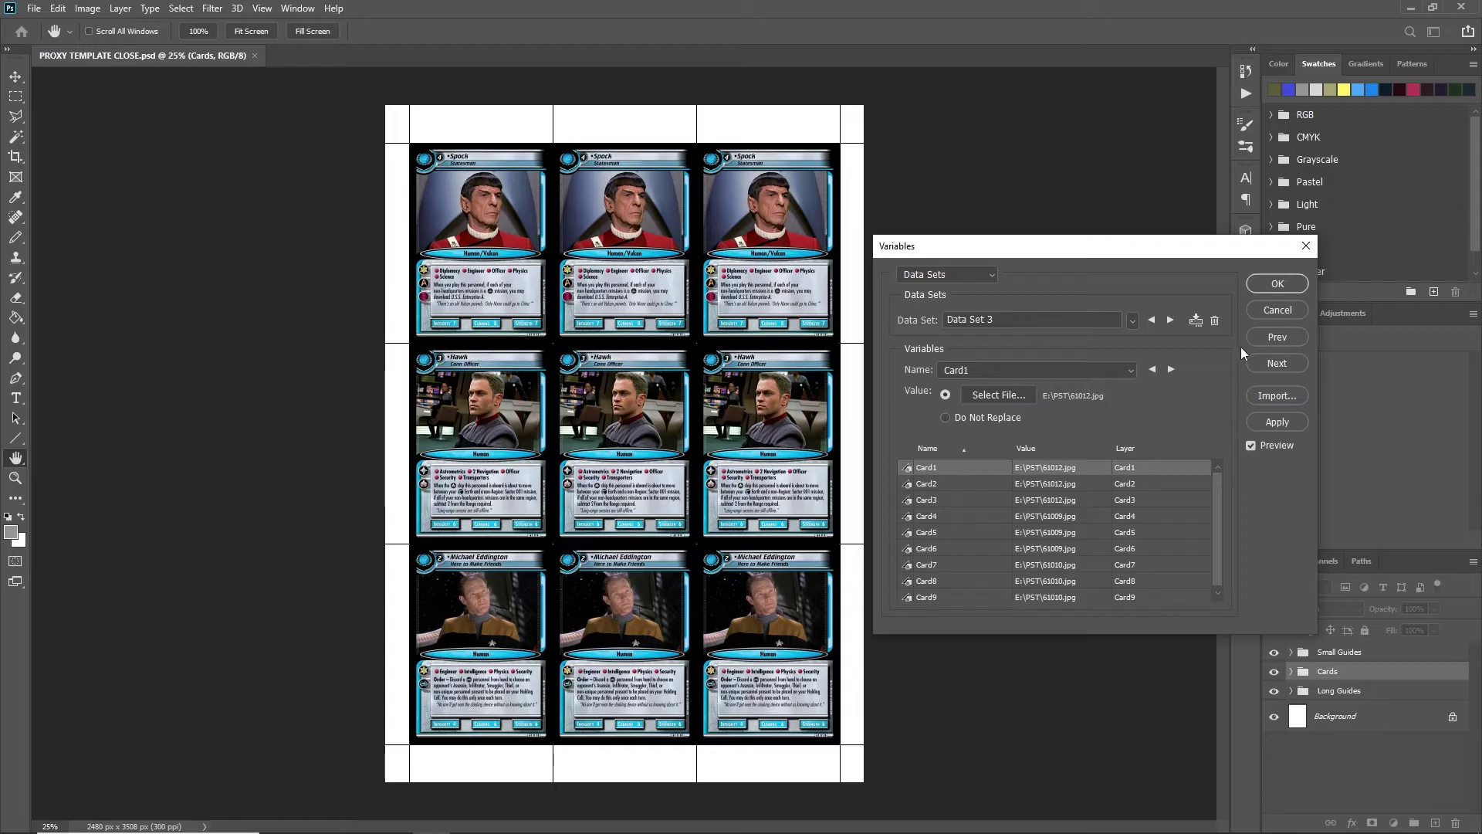
Step: Accept Data Set 3 for the card variables in PROXY TEMPLATE CLOSE.psd and inspect the filled cards up close
{"action": "left_click", "coordinate": [1275, 283]}
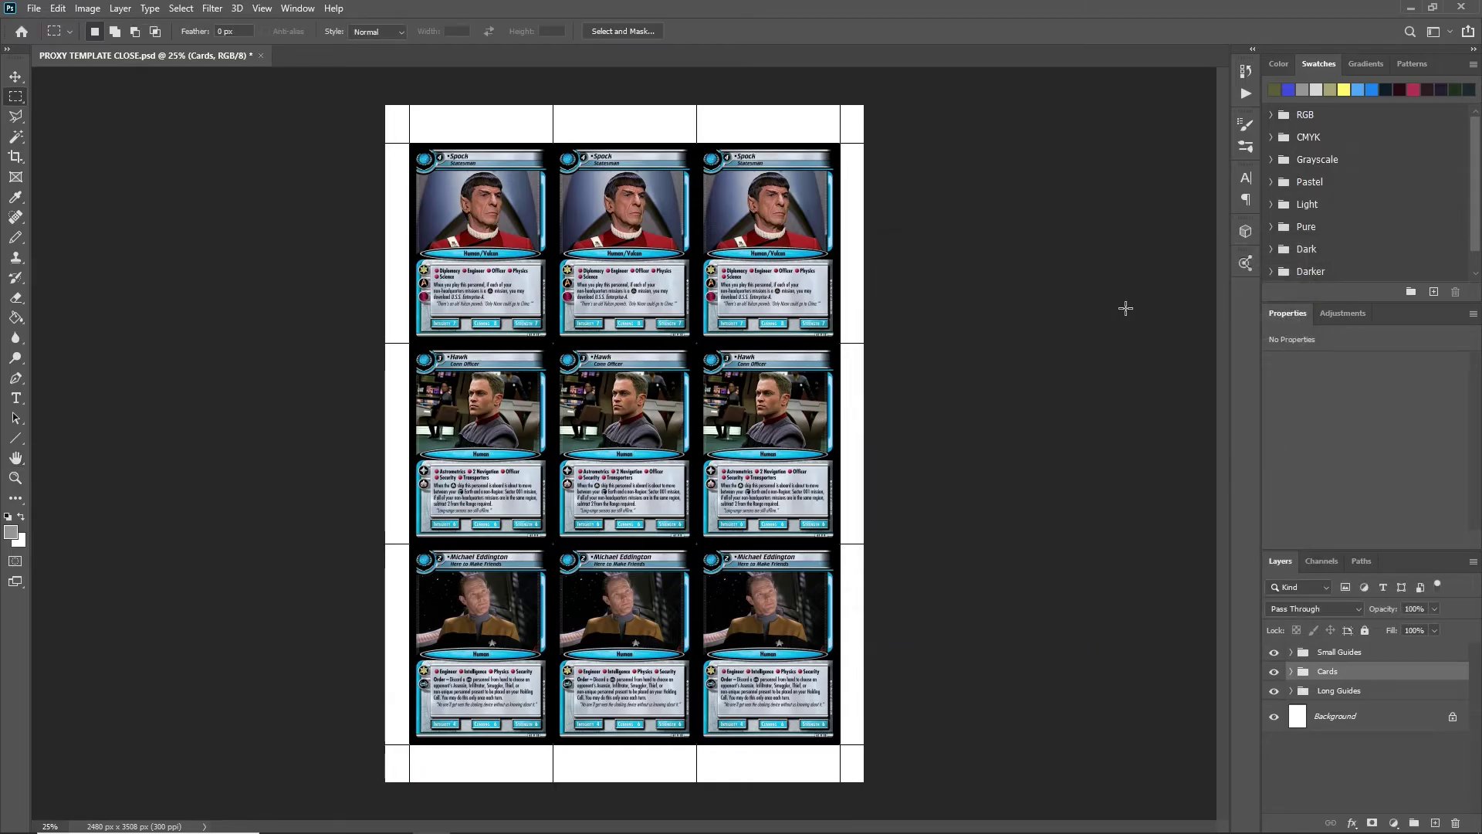
{"action": "key", "text": "ctrl+plus"}
{"action": "key", "text": "ctrl+plus"}
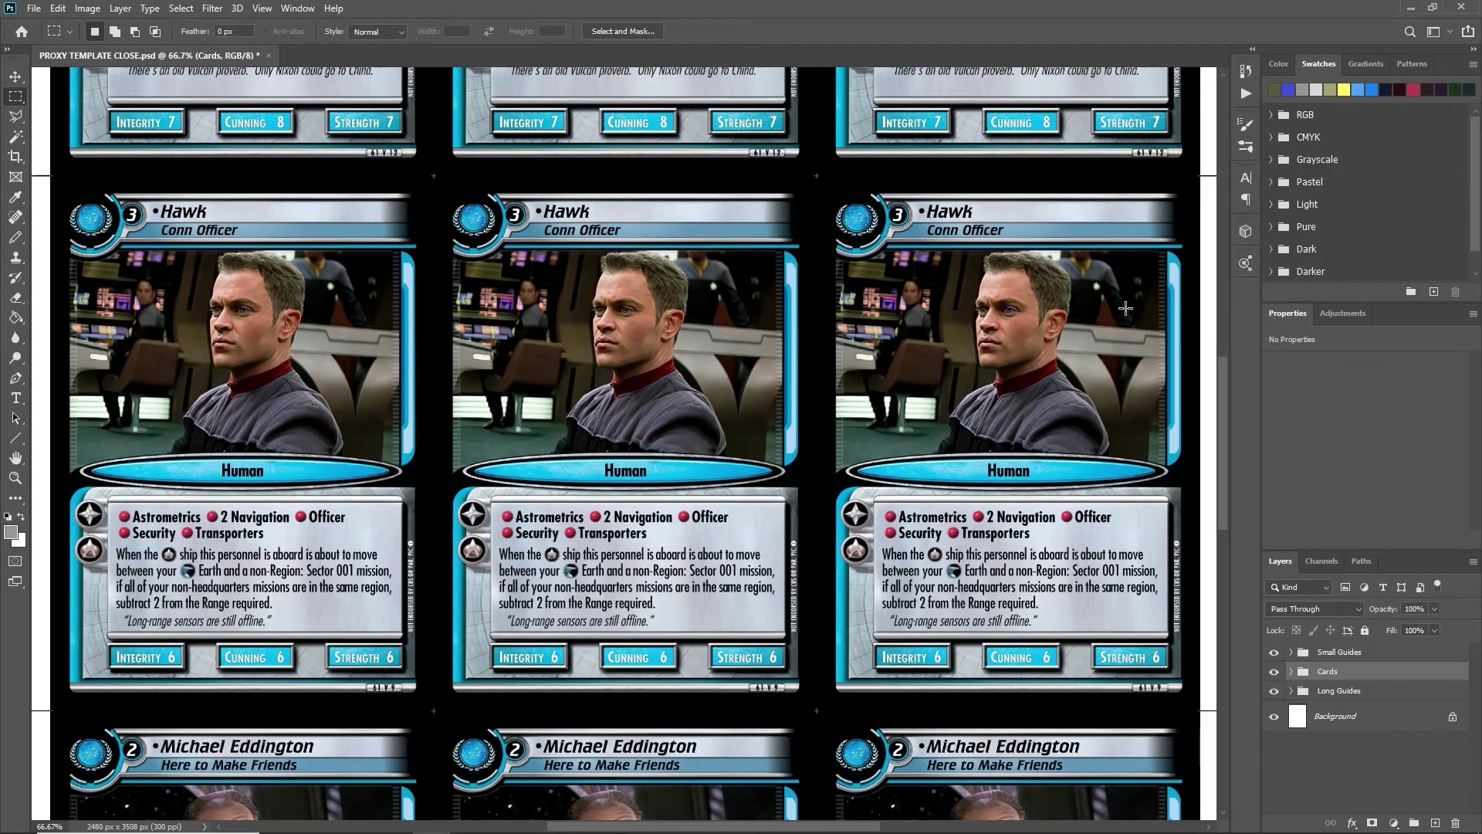
{"action": "left_click_drag", "start_coordinate": [1223, 436], "coordinate": [1235, 326]}
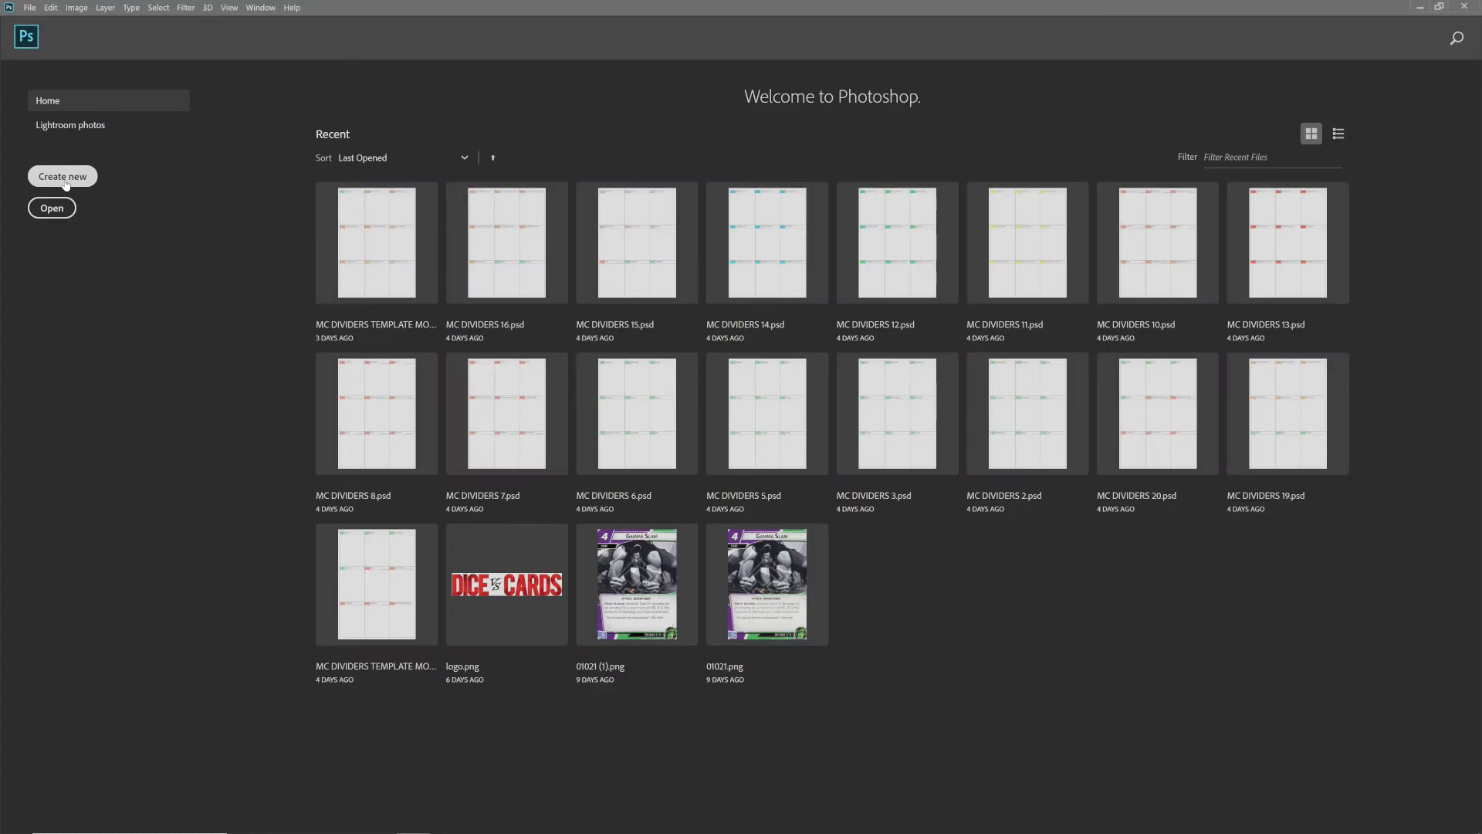
Step: Create a new portrait A4 document, 210 x 297 mm at 300 ppi, from the recent presets
{"action": "left_click", "coordinate": [65, 179]}
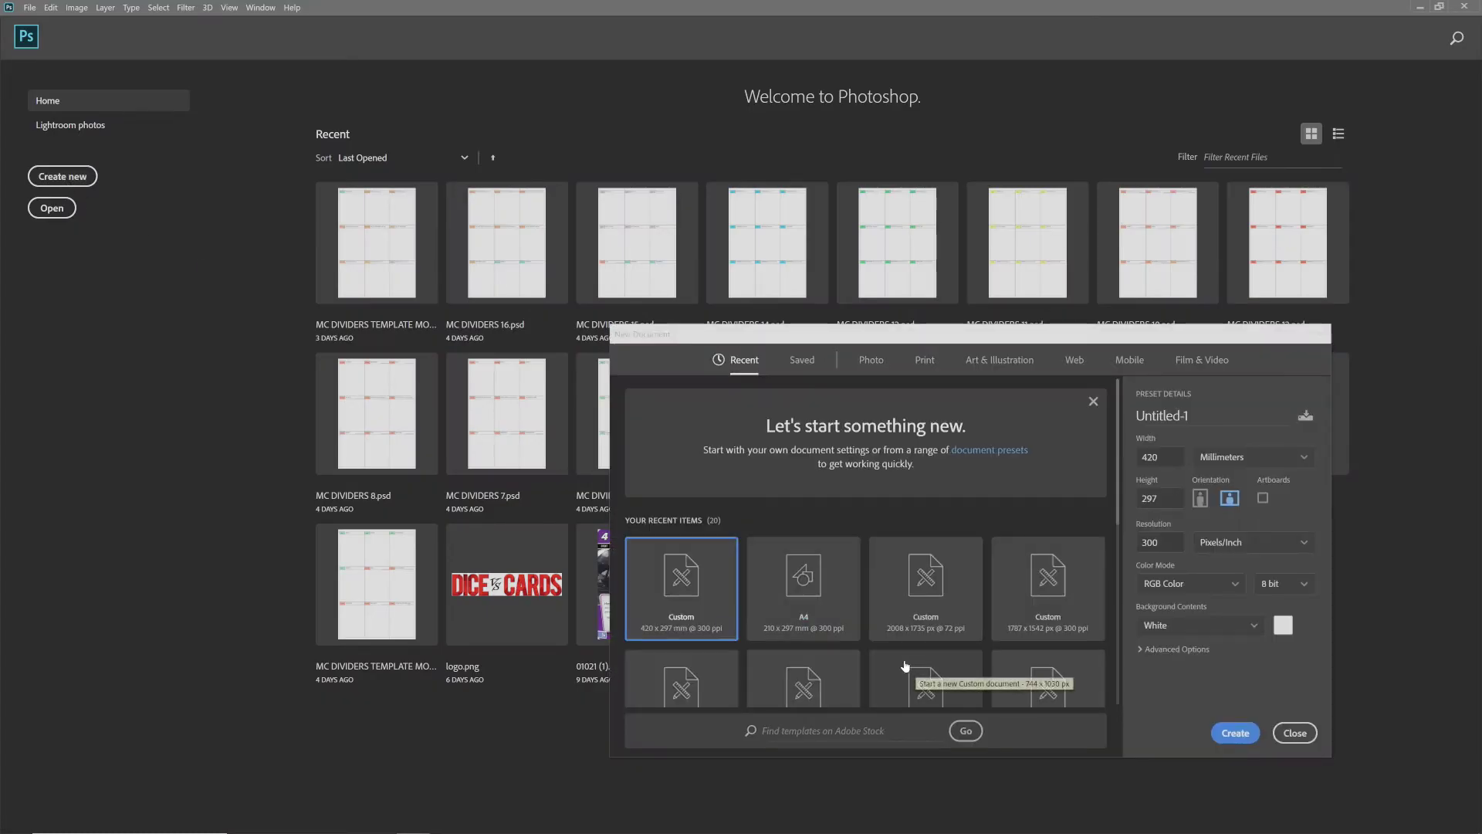
{"action": "left_click", "coordinate": [824, 595]}
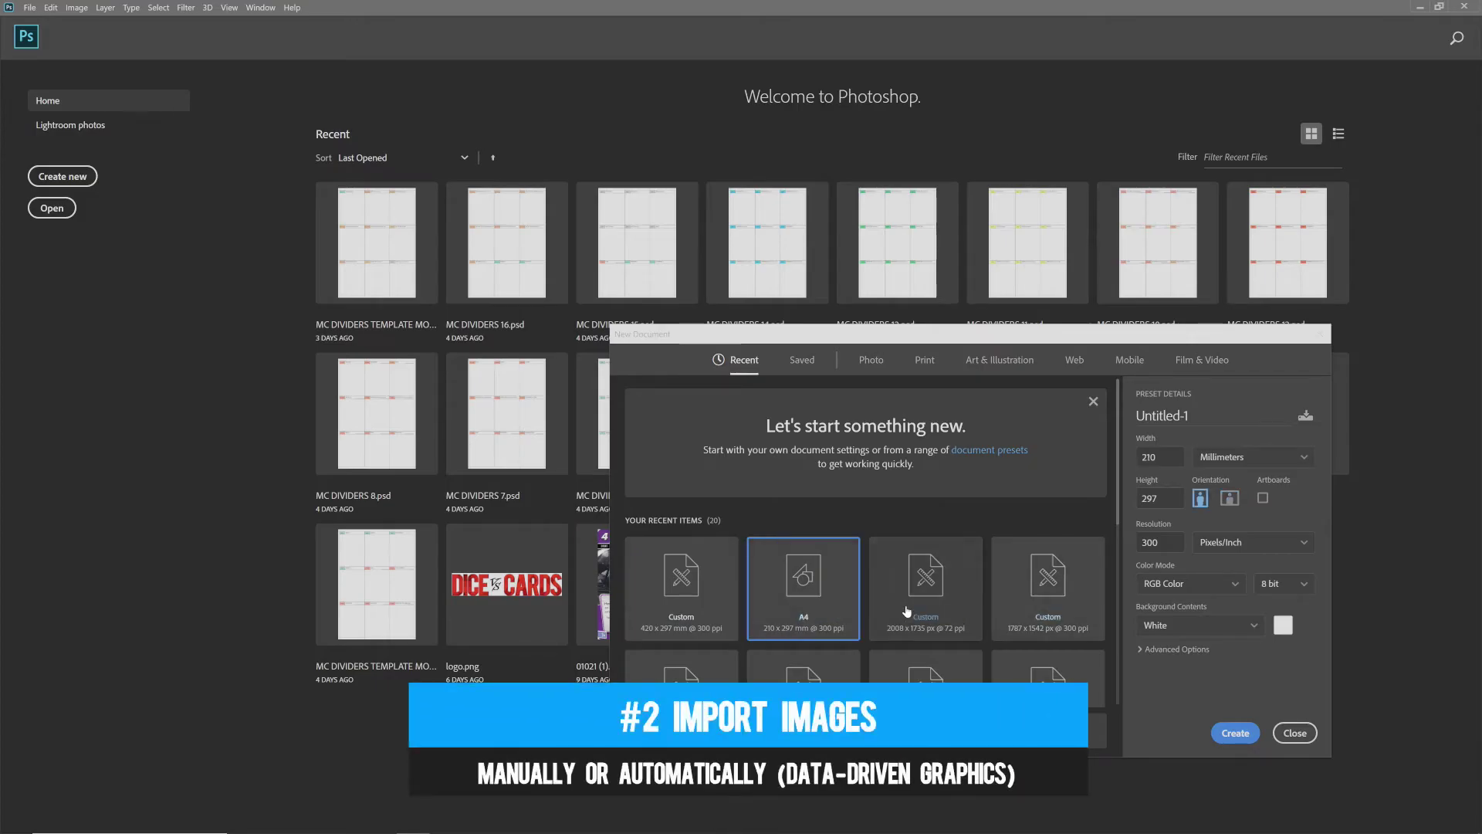
{"action": "double_click", "coordinate": [812, 596]}
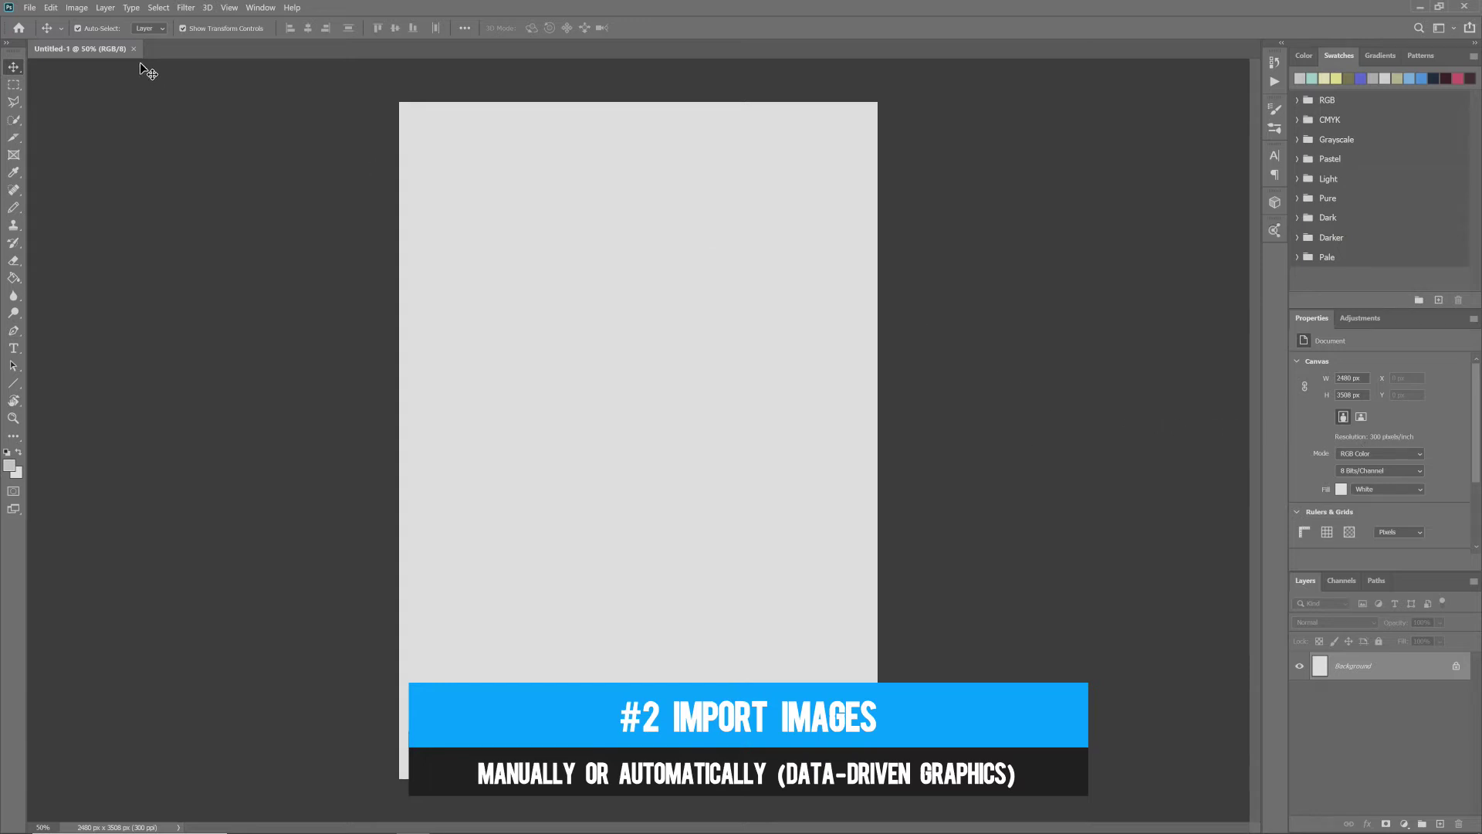
Step: Create a second document from the A3 print preset in landscape orientation, 420 x 297 mm at 300 ppi, with CMYK Color mode
{"action": "left_click", "coordinate": [29, 7]}
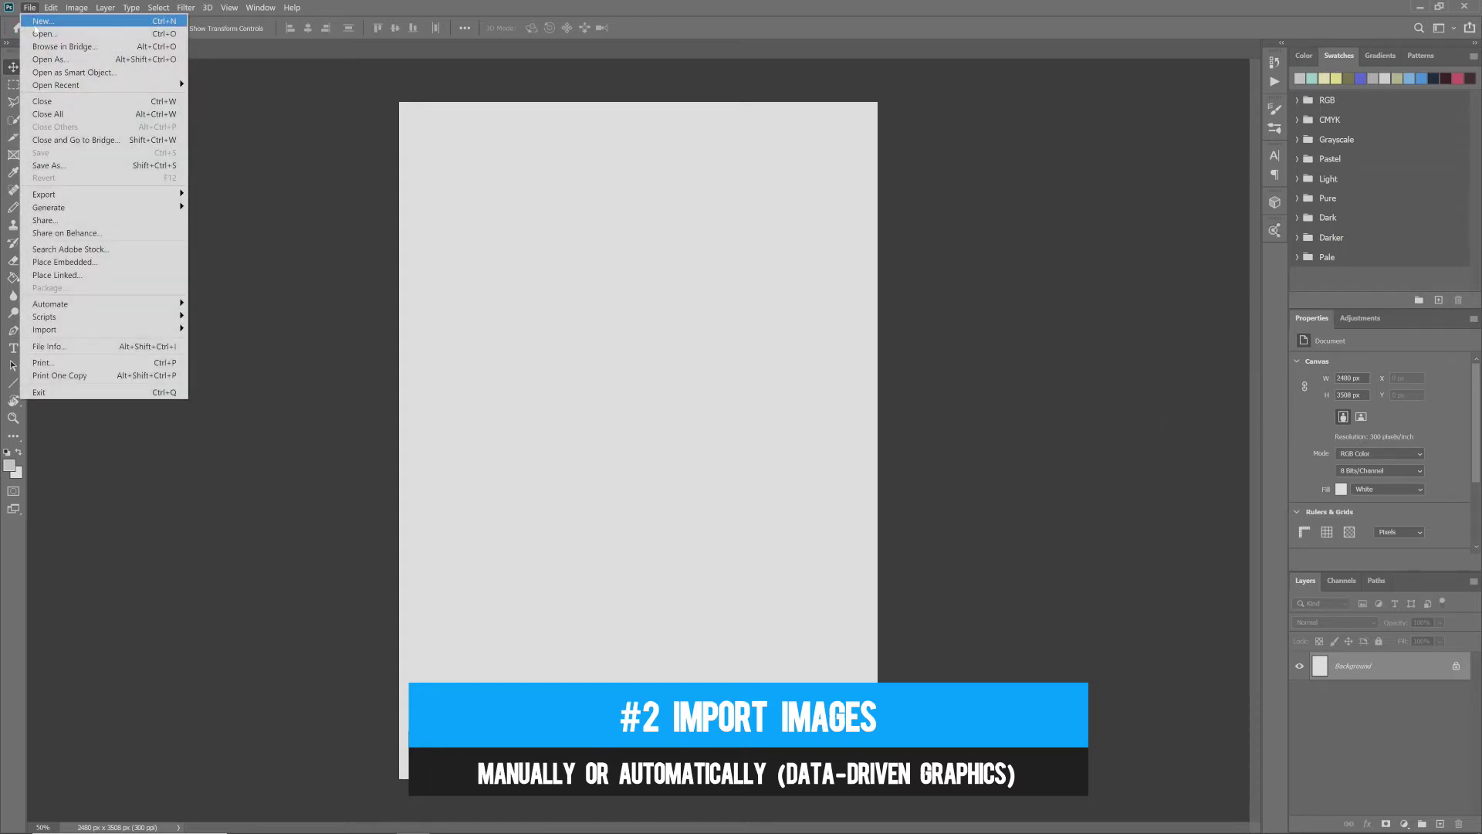
{"action": "left_click", "coordinate": [35, 23]}
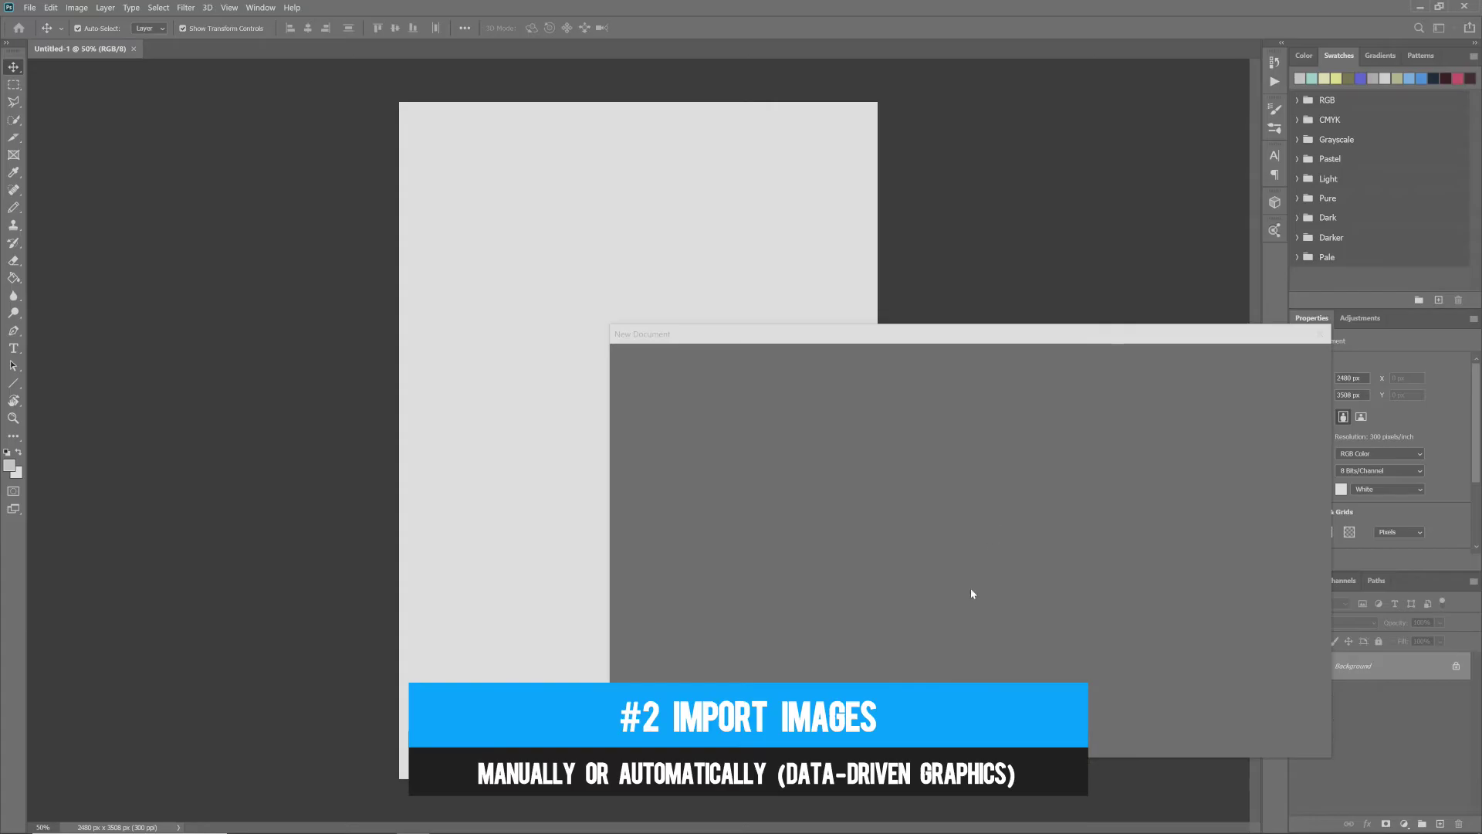
{"action": "left_click", "coordinate": [925, 360]}
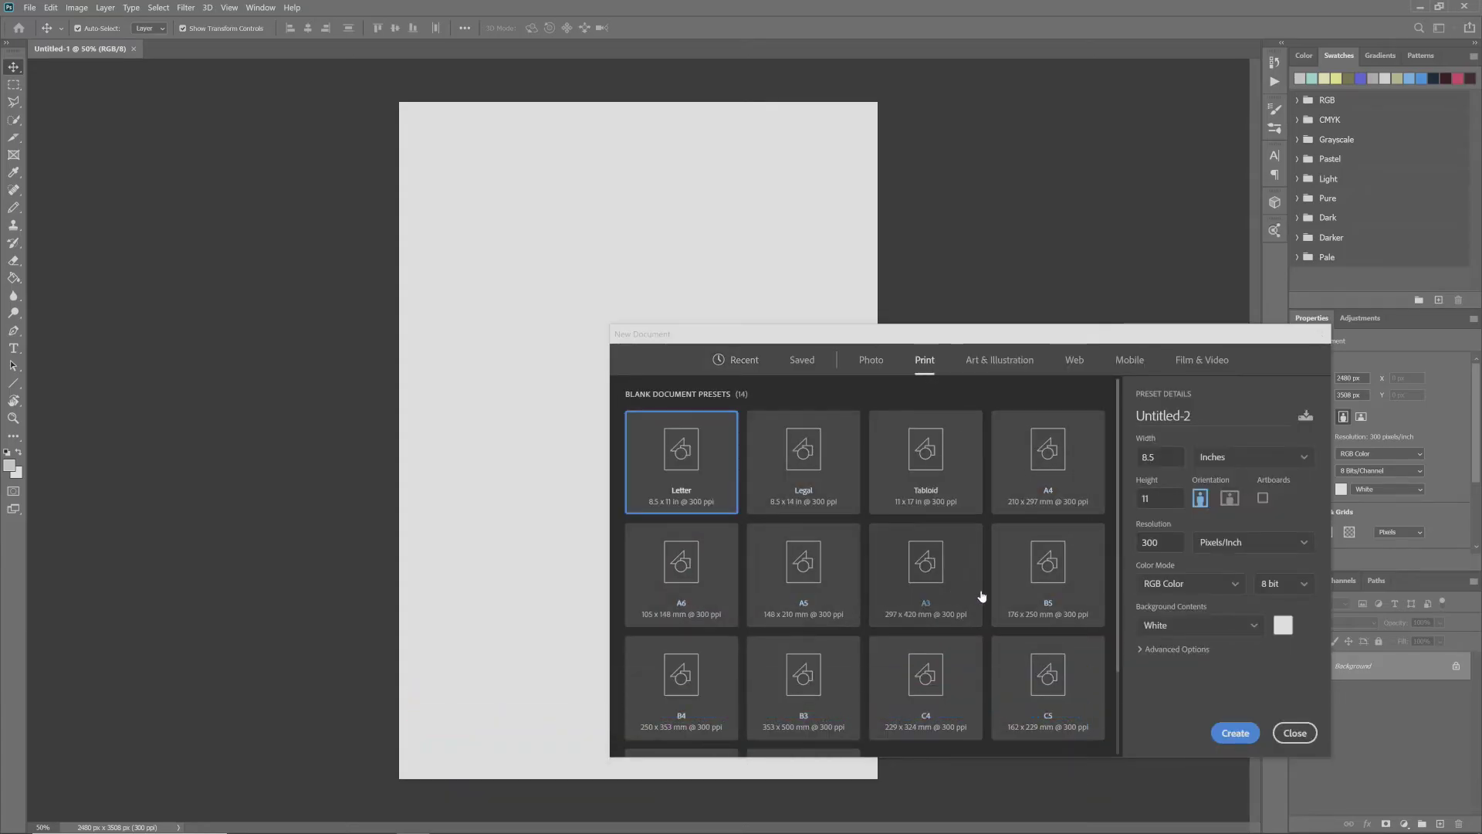
{"action": "left_click", "coordinate": [937, 599]}
{"action": "left_click", "coordinate": [1230, 499]}
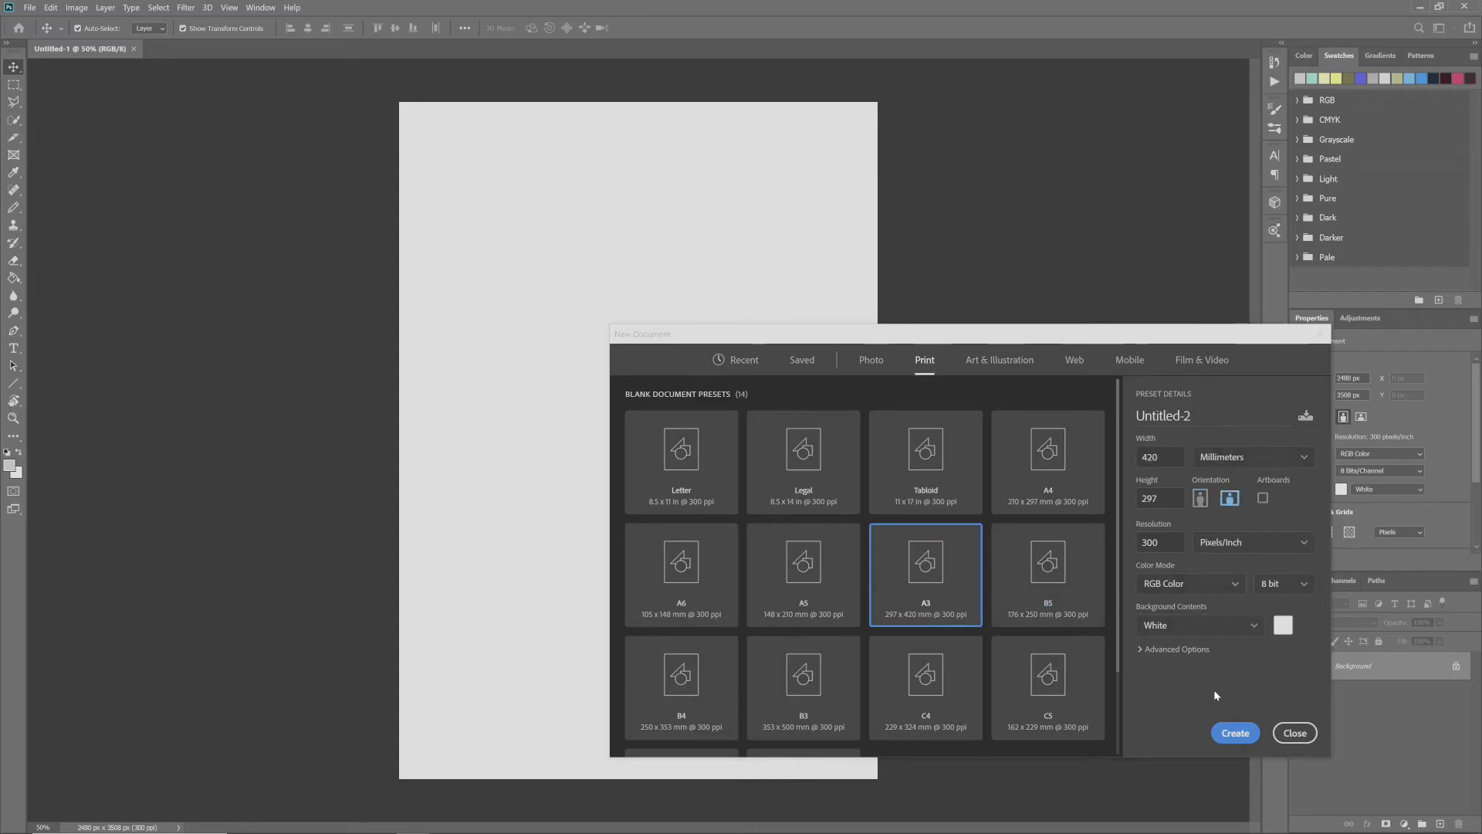
{"action": "left_click", "coordinate": [1191, 584]}
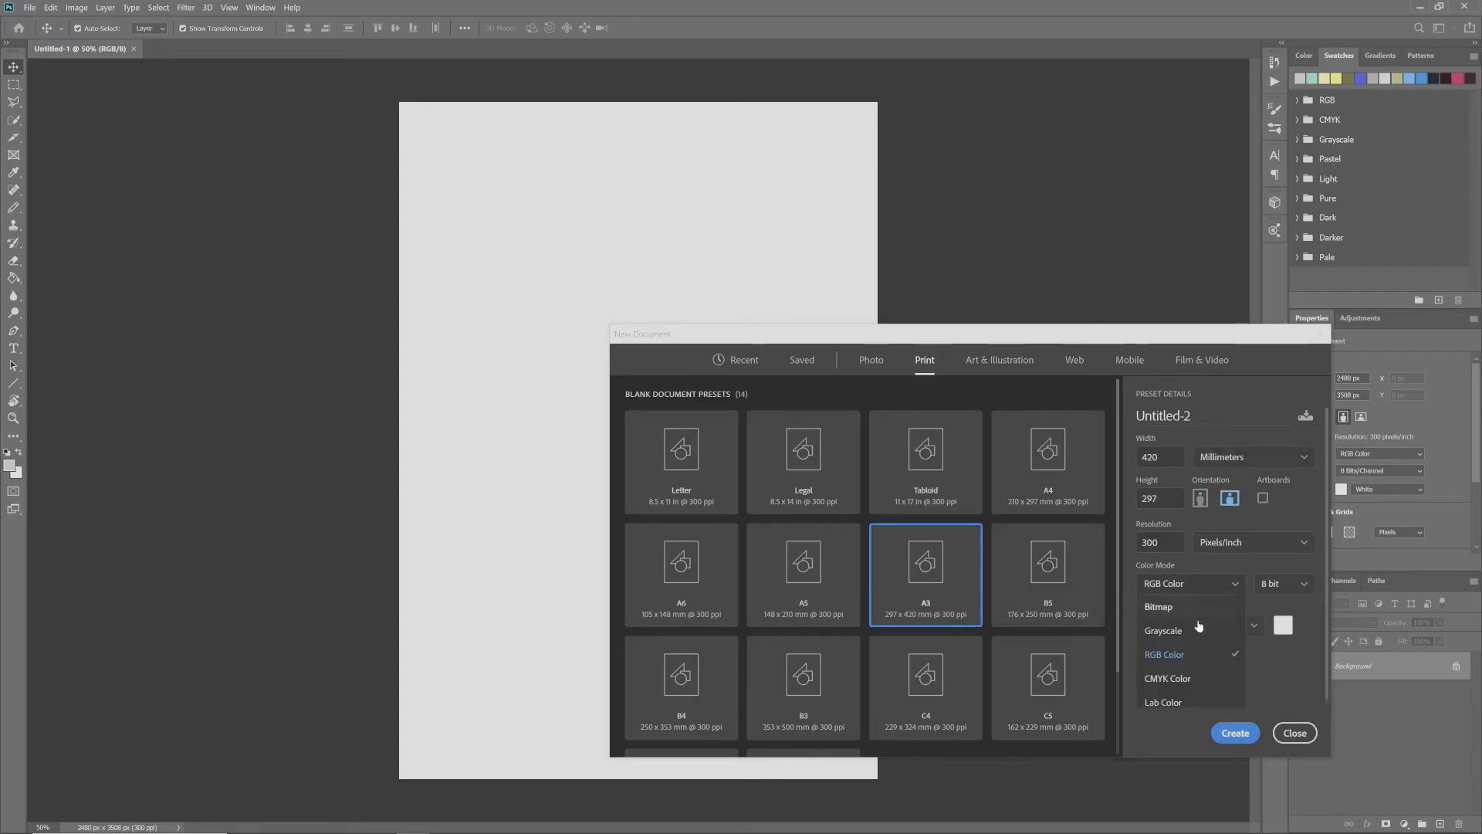
{"action": "left_click", "coordinate": [1187, 680]}
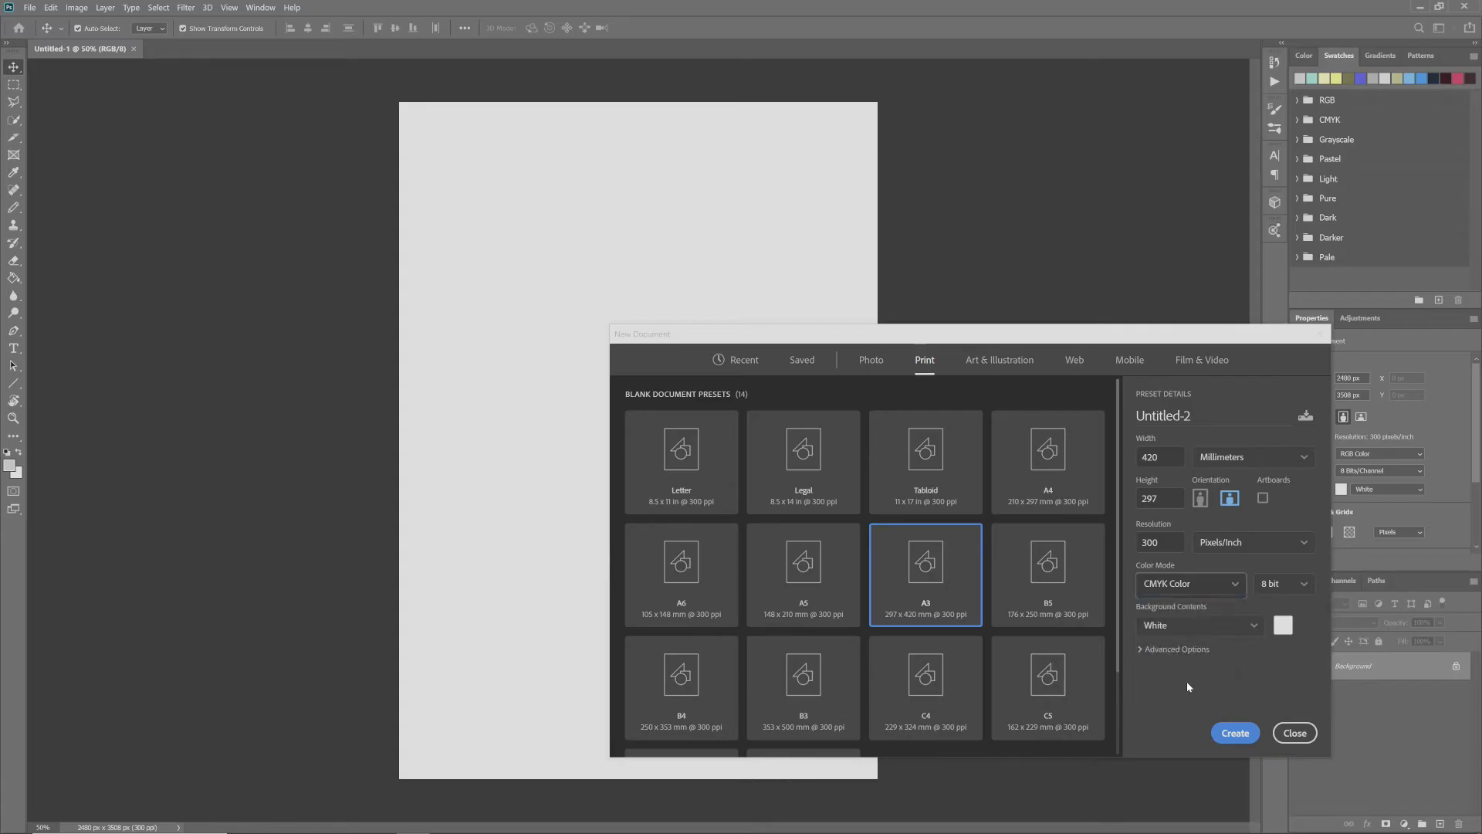
{"action": "left_click", "coordinate": [1235, 735]}
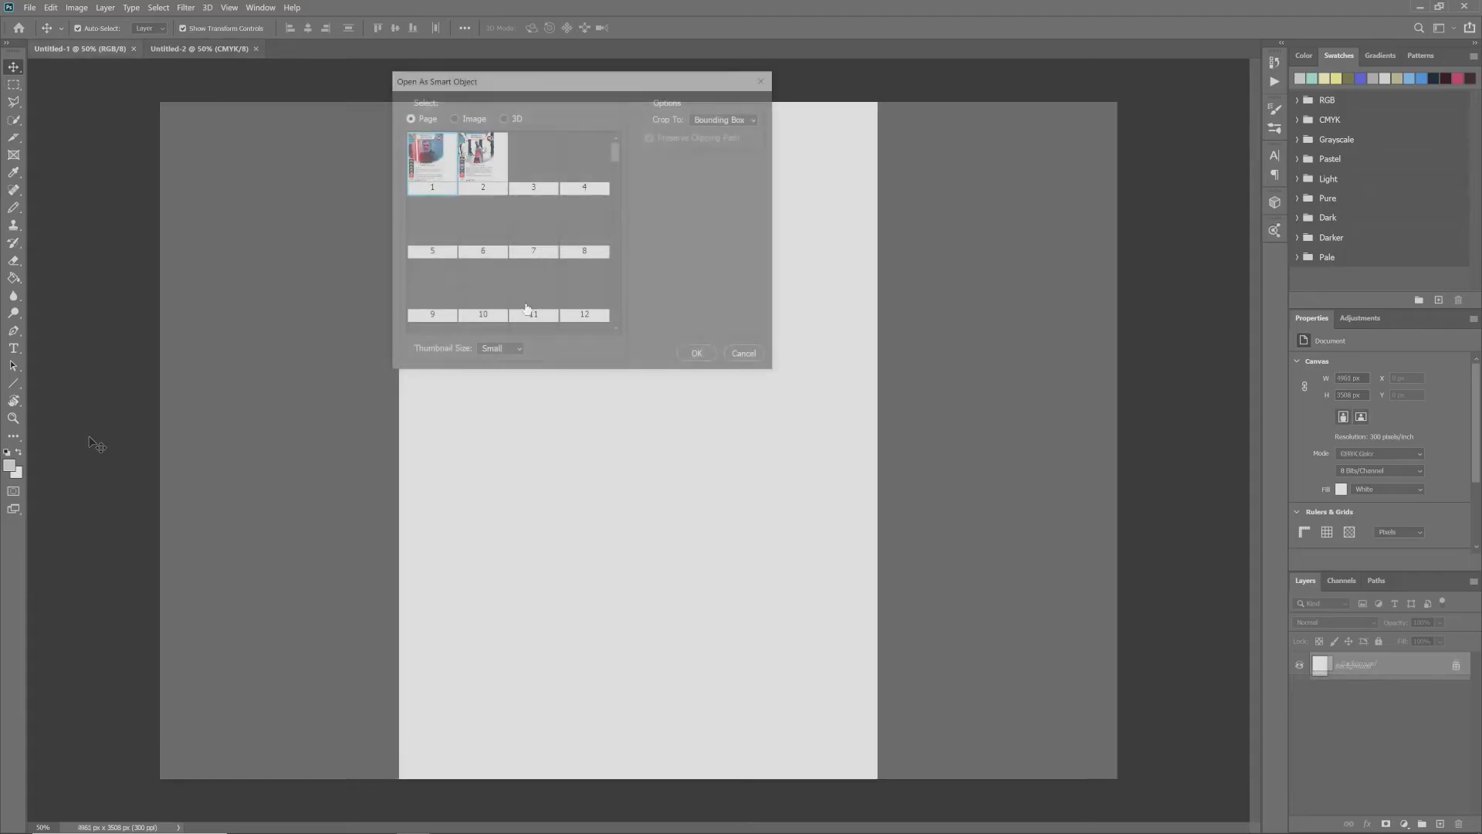
Step: Place the Force Choke page of the card PDF as a smart object in the A4 document and move it to the page's upper-left area
{"action": "scroll", "coordinate": [567, 287], "scroll_direction": "down", "scroll_amount": 2}
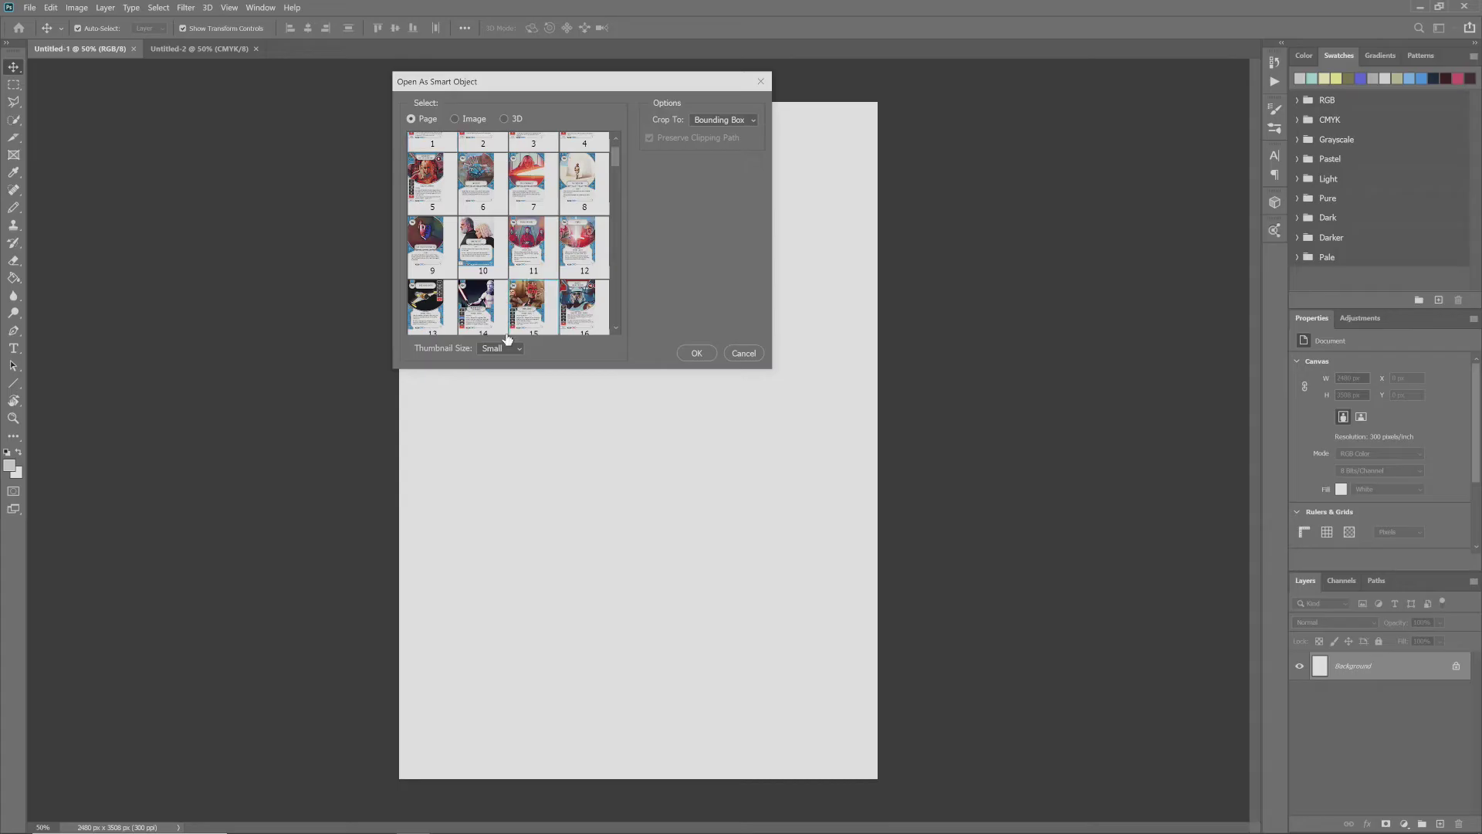
{"action": "left_click", "coordinate": [694, 353]}
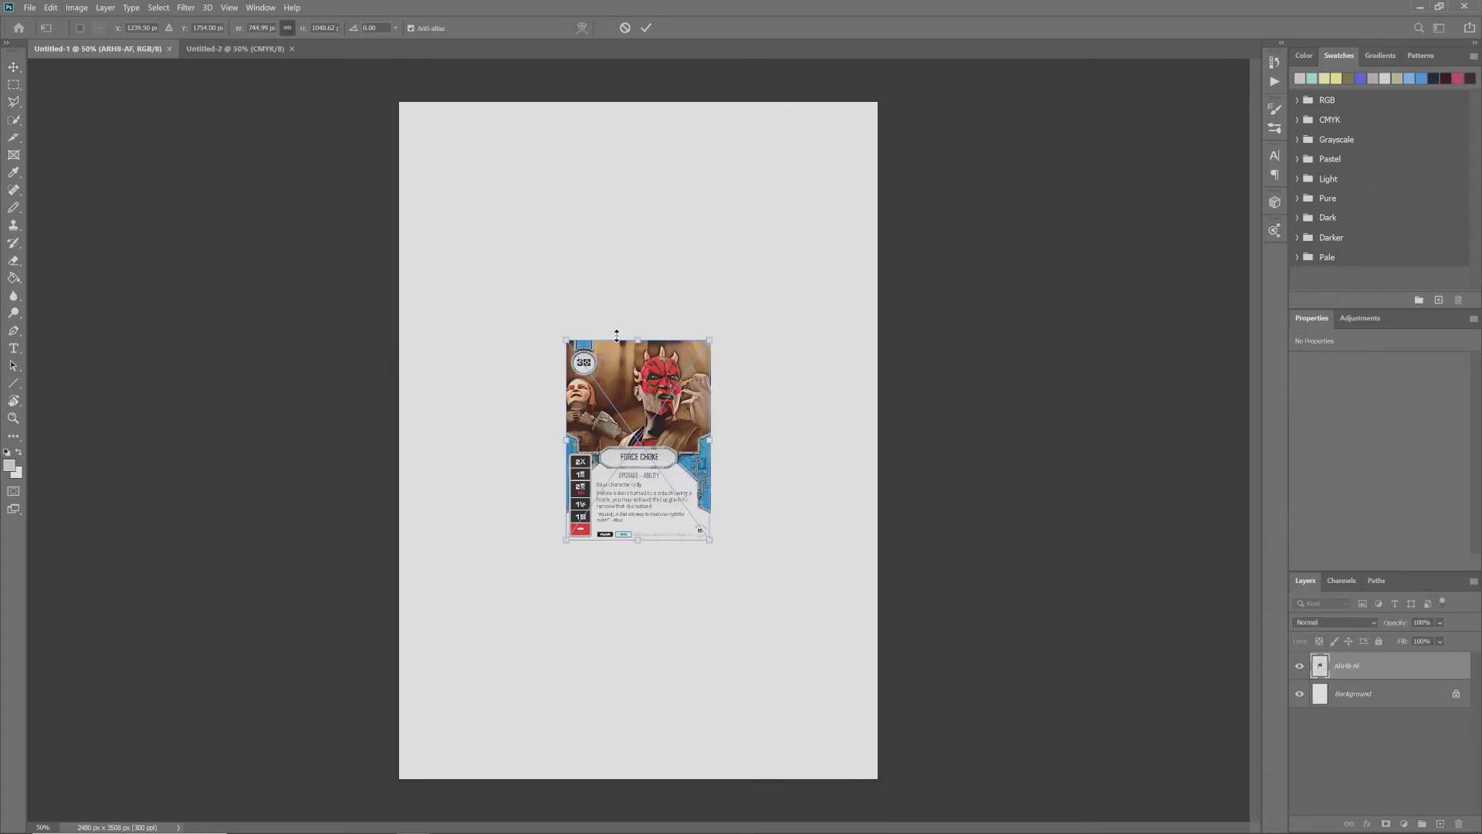
{"action": "left_click_drag", "start_coordinate": [636, 389], "coordinate": [493, 193]}
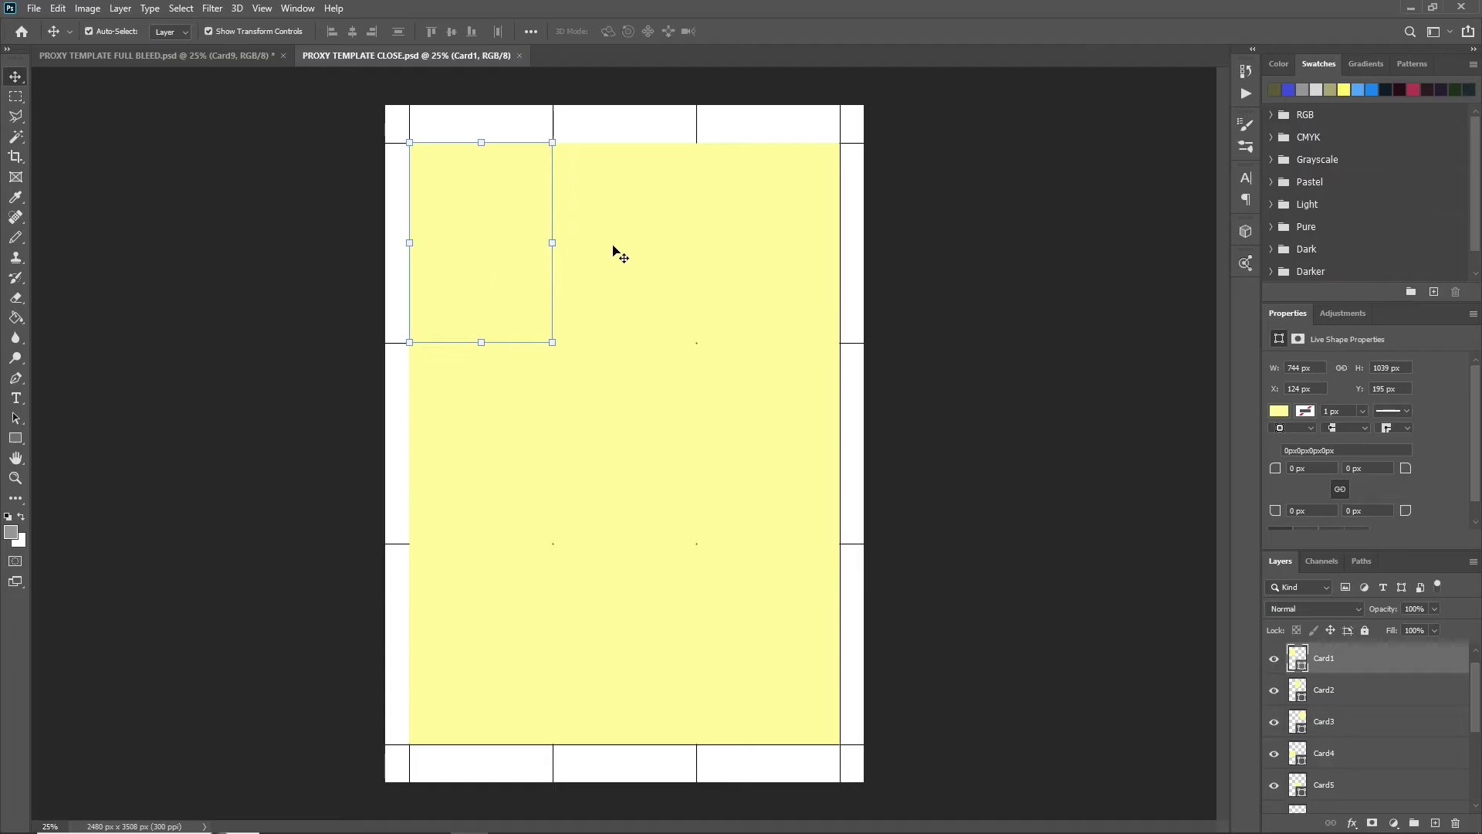
Step: Examine the size and position of the placeholders Card2 through Card9 in PROXY TEMPLATE CLOSE.psd and their order in the layer stack
{"action": "left_click", "coordinate": [626, 251]}
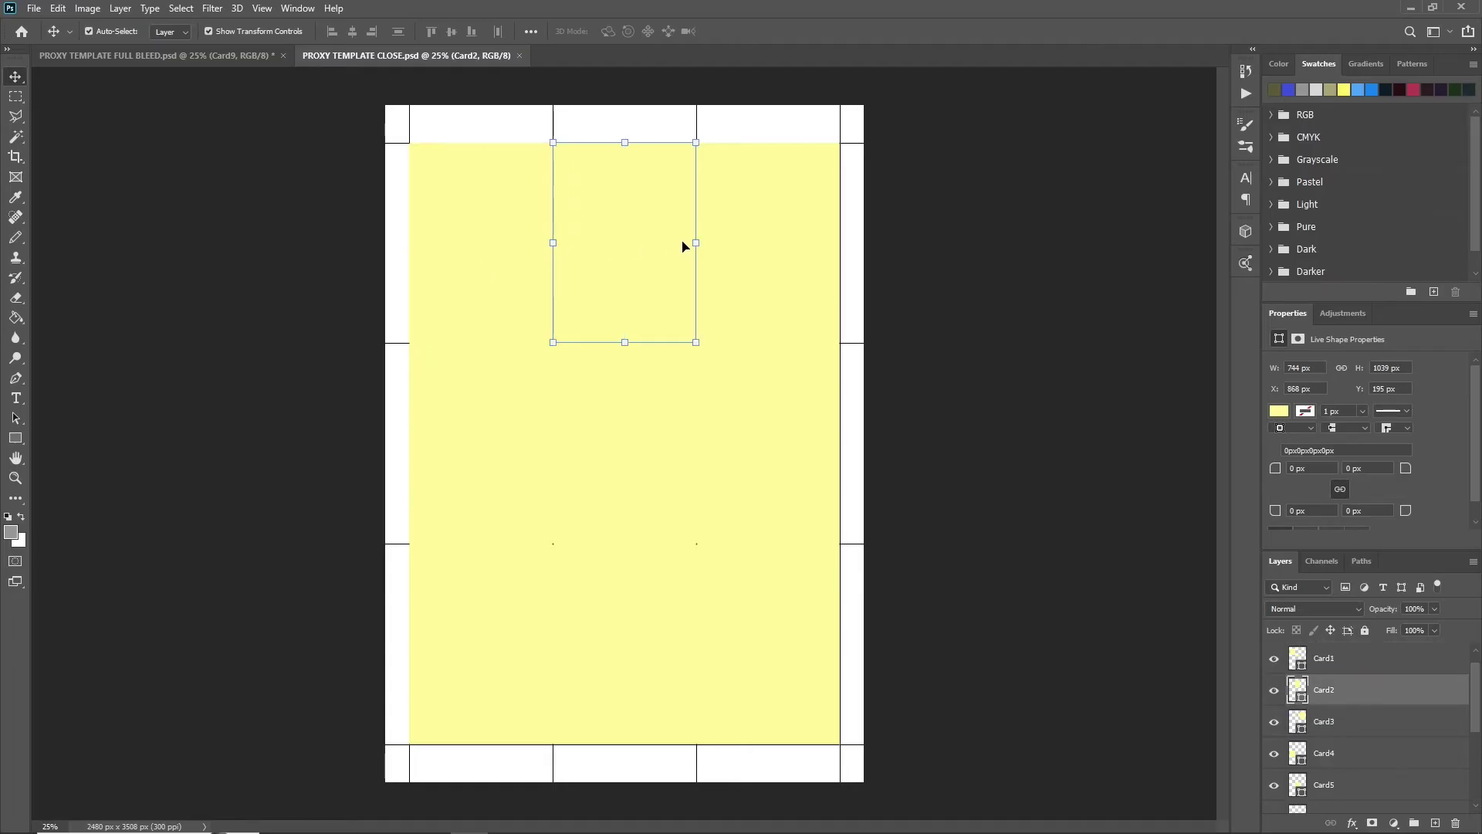
{"action": "left_click", "coordinate": [772, 239]}
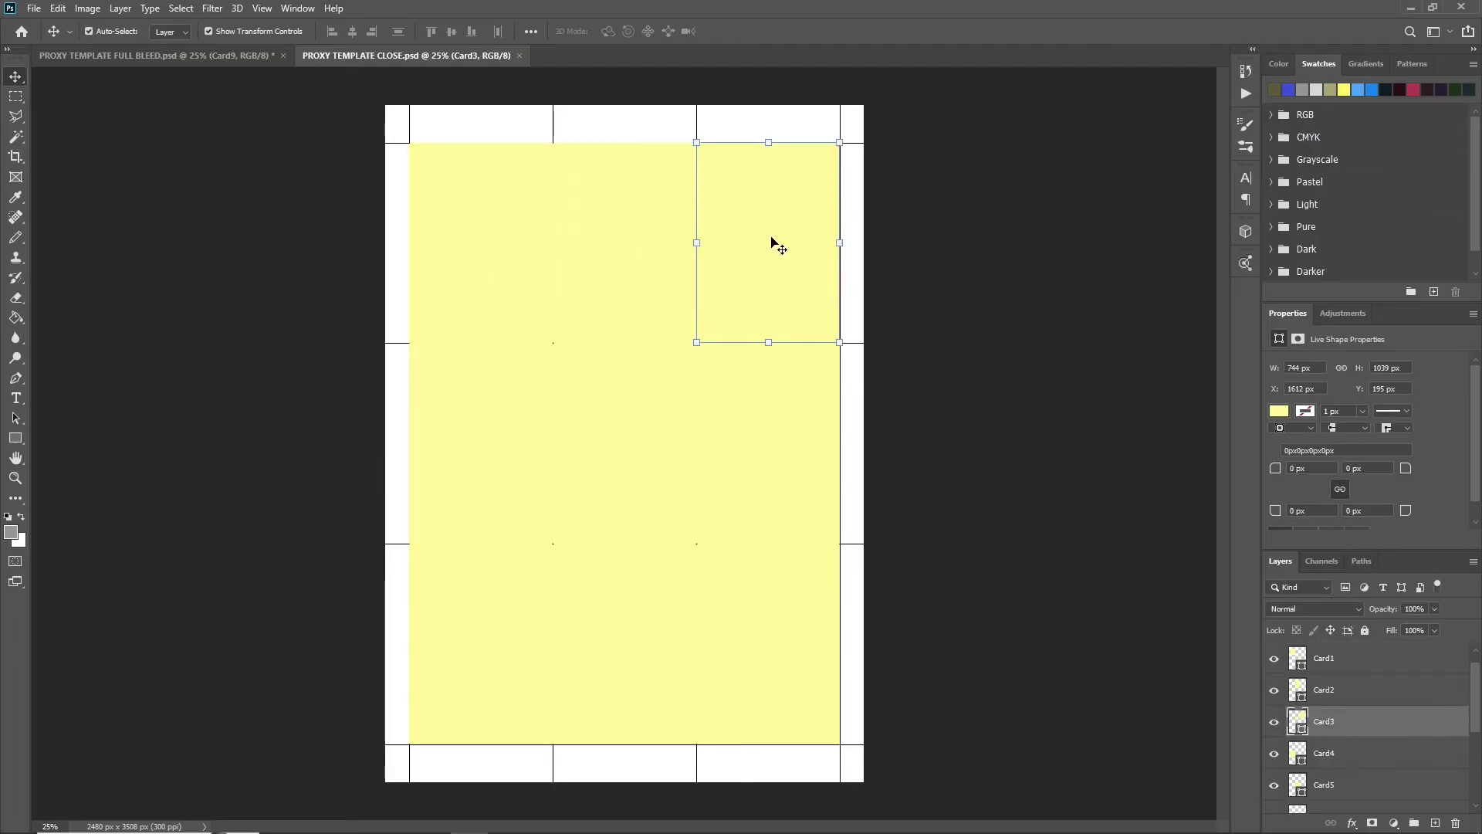
{"action": "left_click", "coordinate": [503, 446]}
{"action": "left_click", "coordinate": [639, 442]}
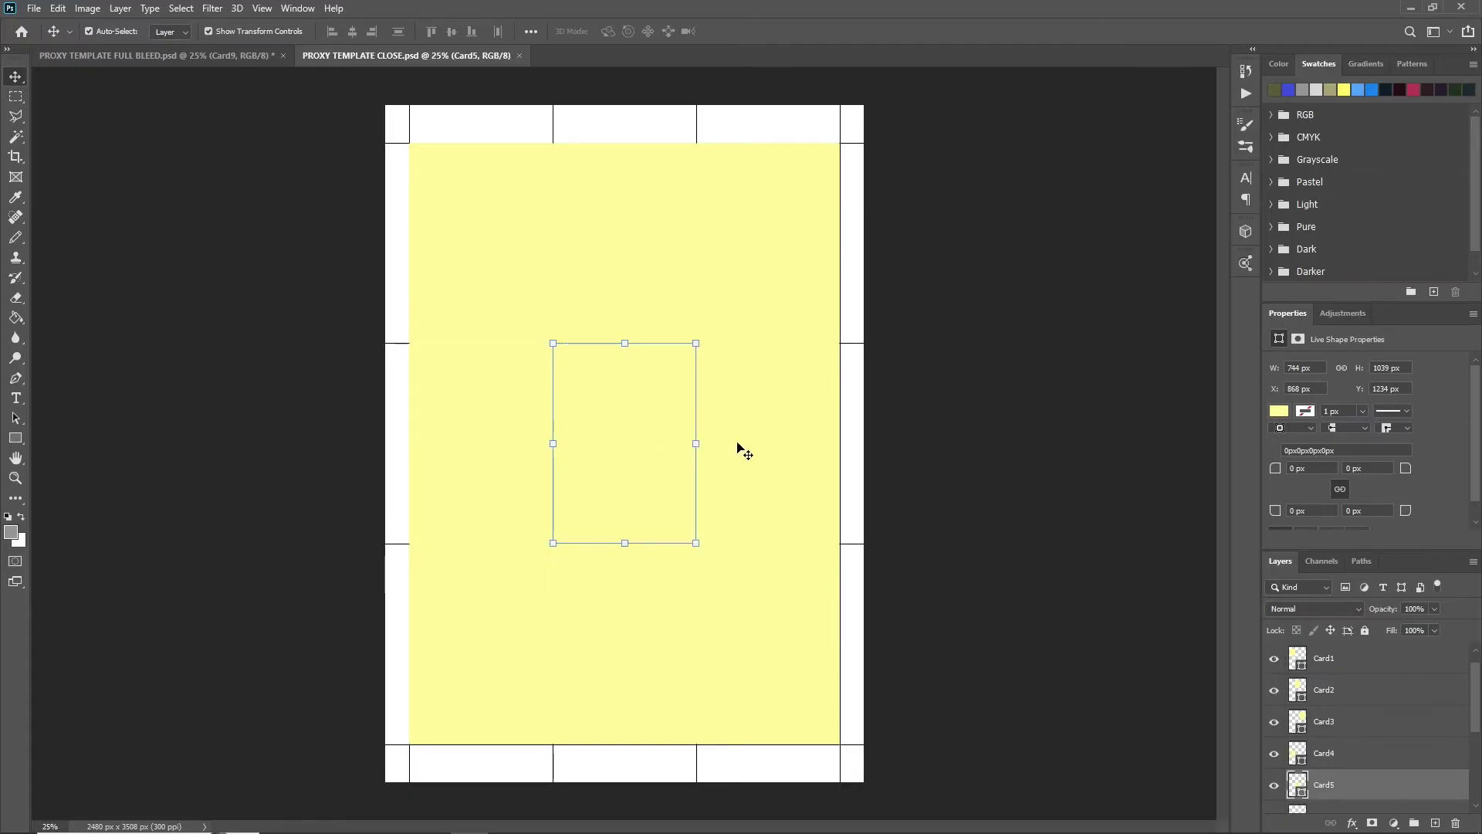
{"action": "left_click", "coordinate": [762, 443]}
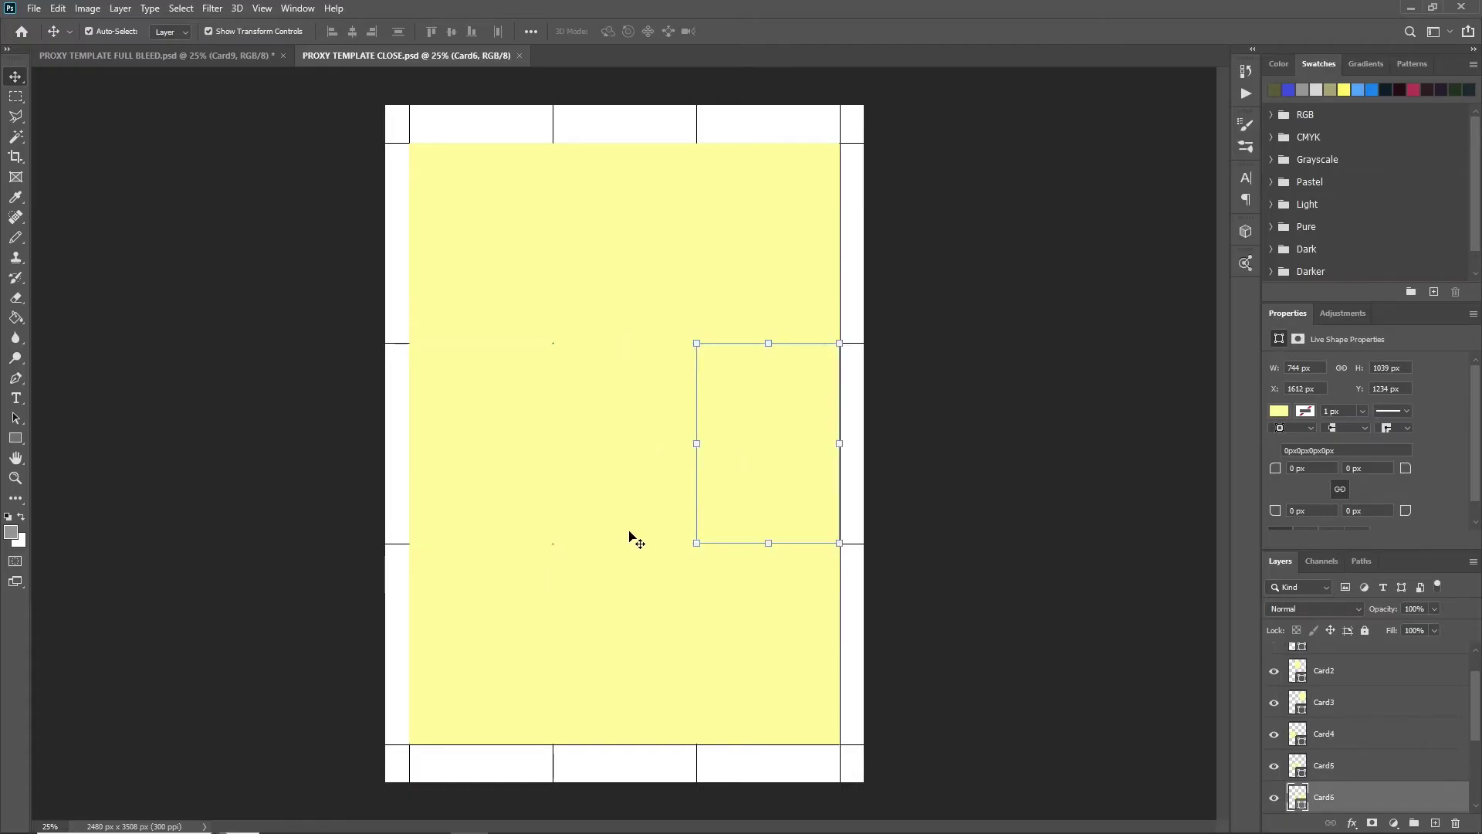
{"action": "left_click", "coordinate": [494, 680]}
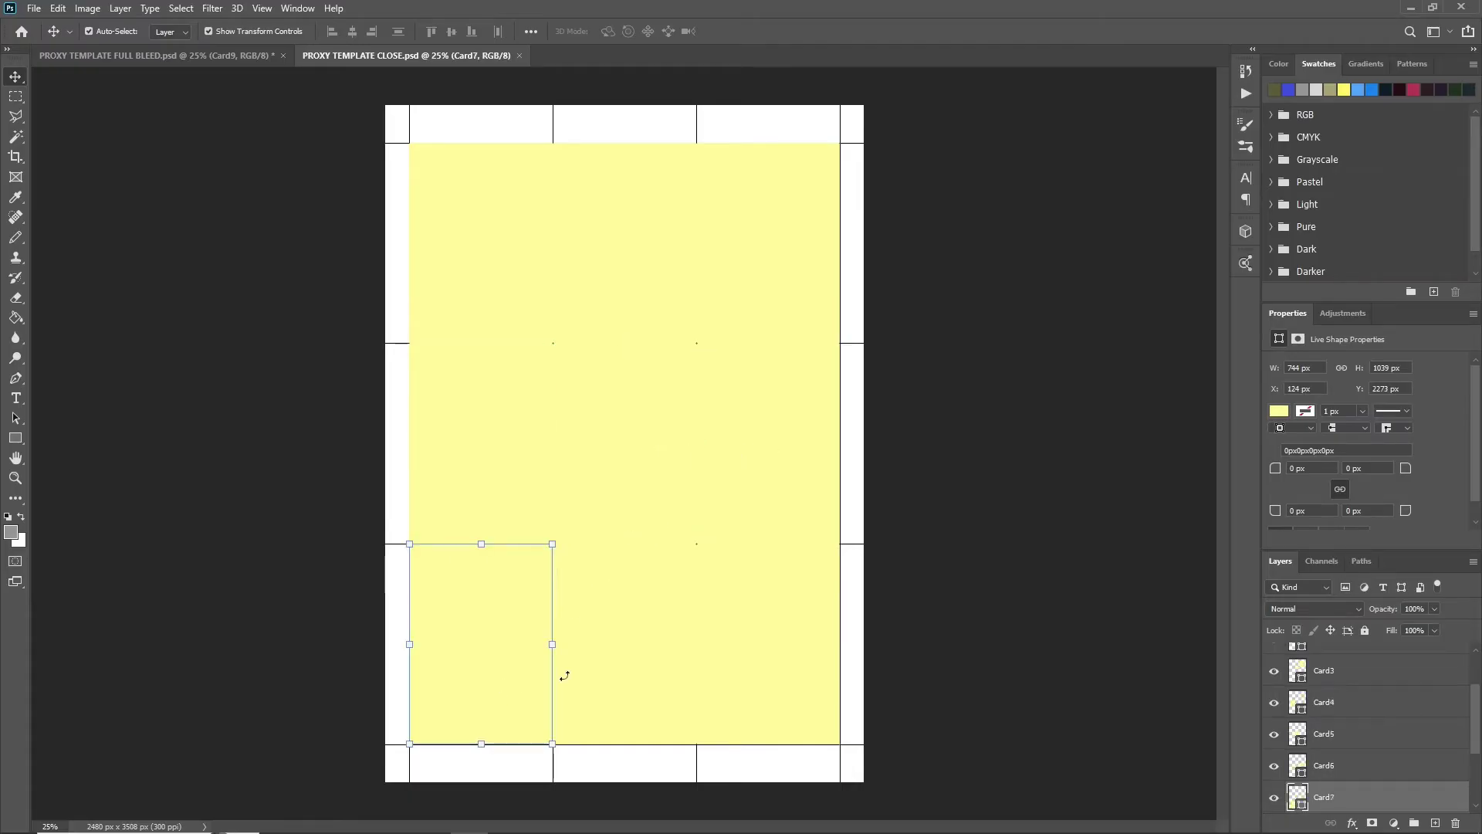
{"action": "left_click", "coordinate": [627, 670]}
{"action": "left_click", "coordinate": [749, 655]}
{"action": "scroll", "coordinate": [1477, 753], "scroll_direction": "up", "scroll_amount": 5}
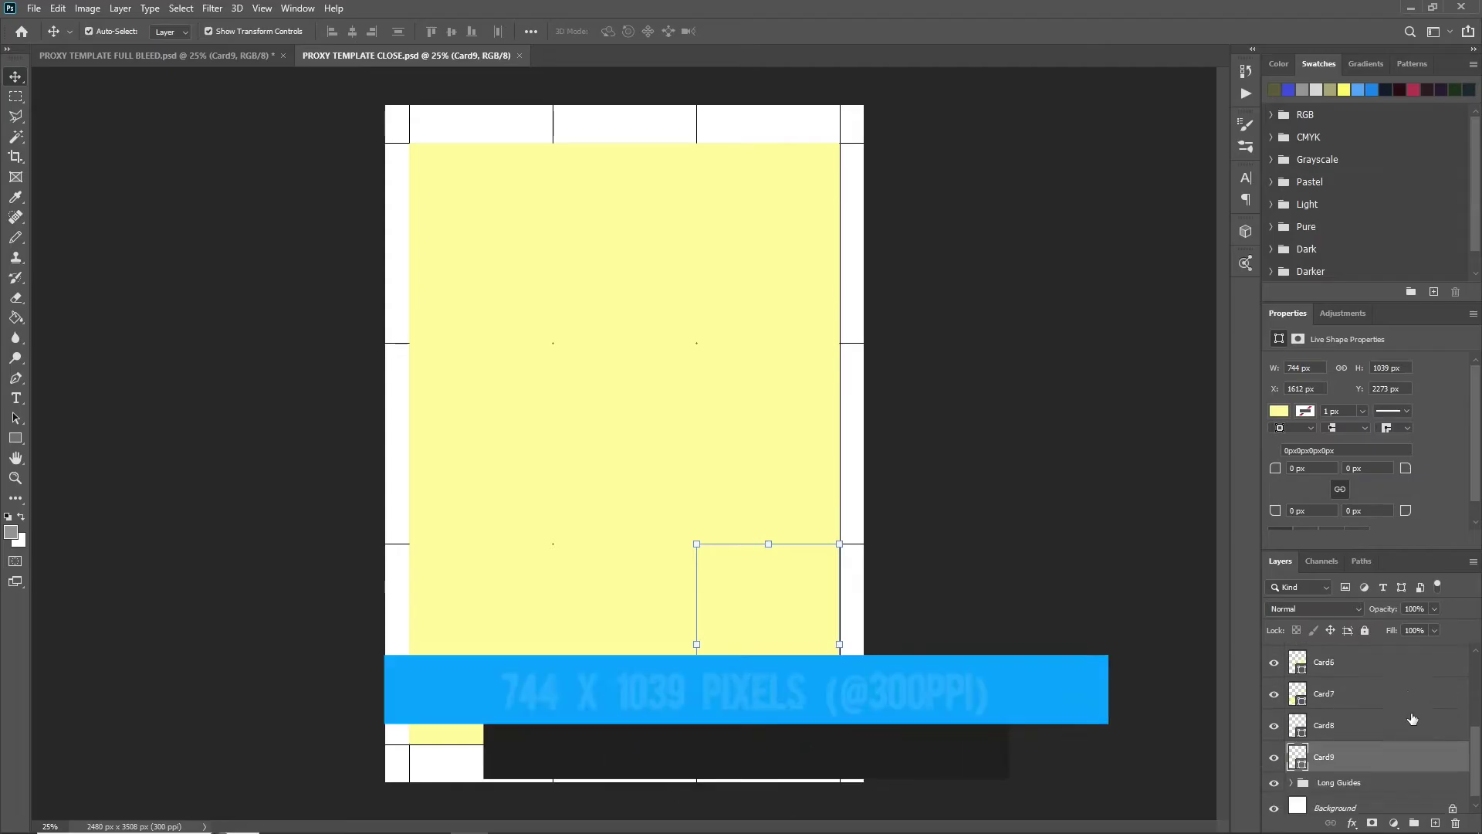
{"action": "scroll", "coordinate": [1413, 721], "scroll_direction": "down", "scroll_amount": 5}
{"action": "scroll", "coordinate": [1476, 778], "scroll_direction": "up", "scroll_amount": 5}
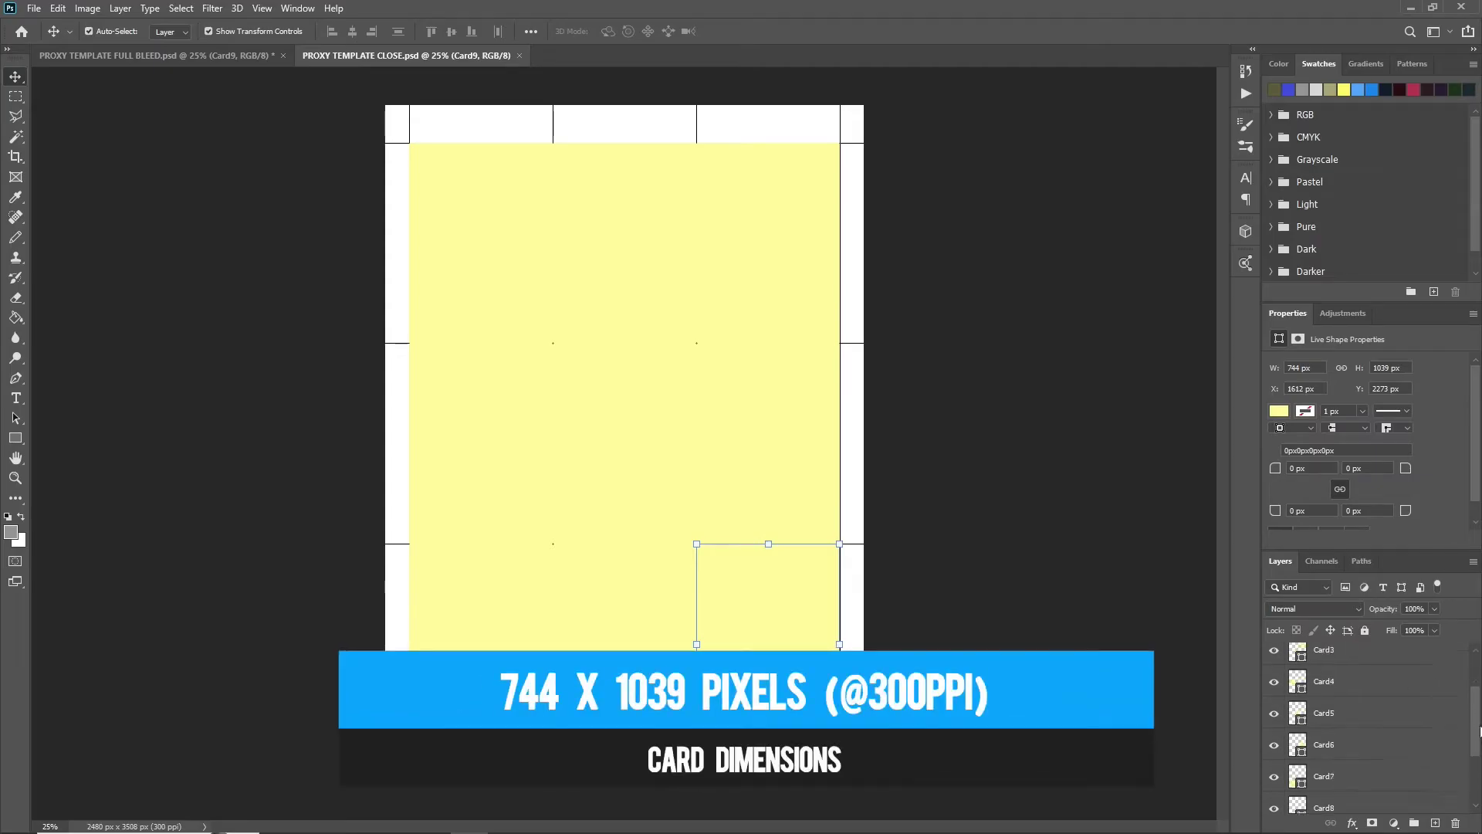
{"action": "left_click", "coordinate": [1362, 677]}
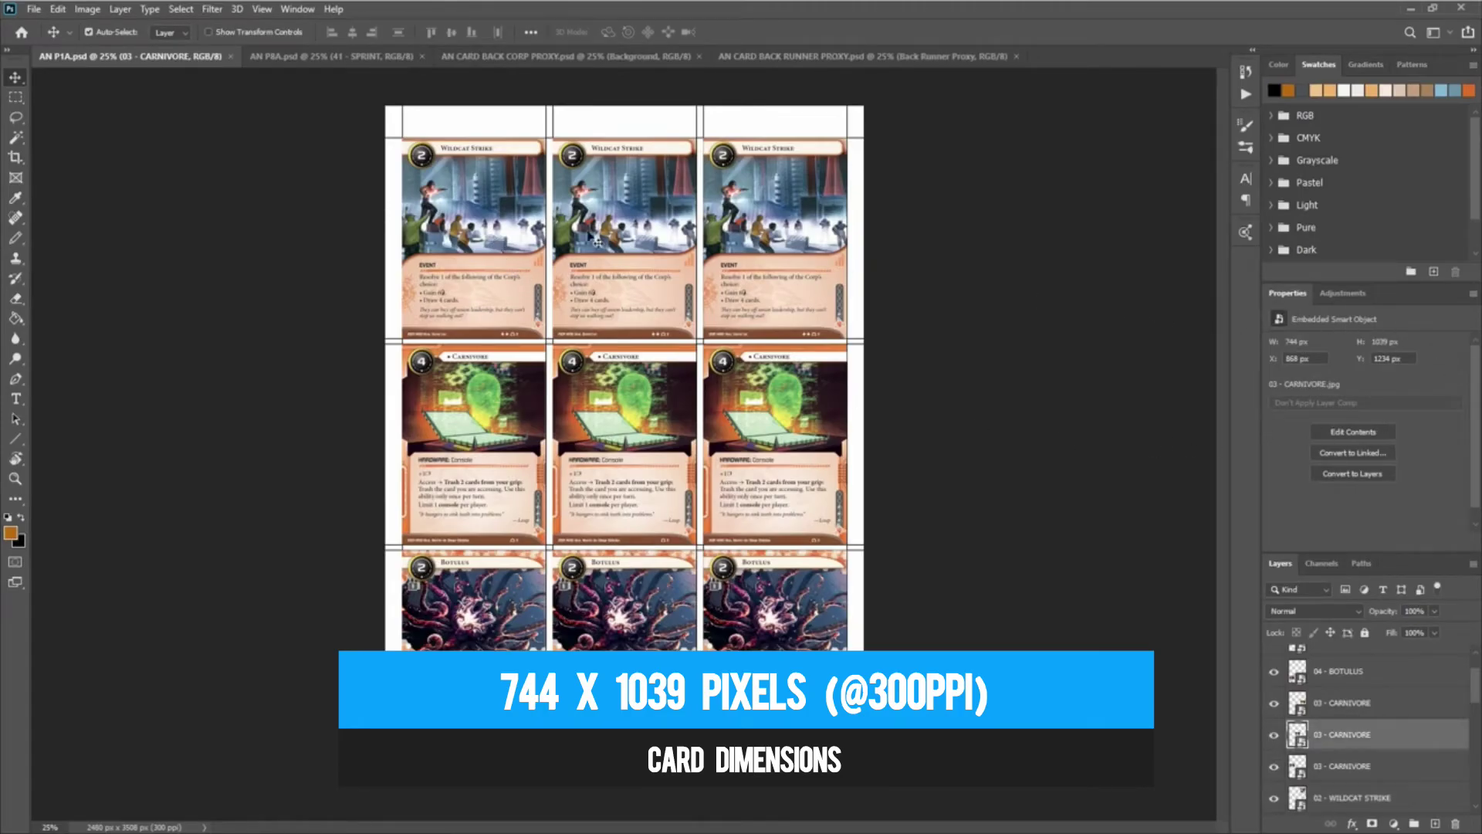
Step: Inspect the size and bounds of the middle Wildcat Strike card in the top row of AN P1A.psd
{"action": "left_click", "coordinate": [588, 233]}
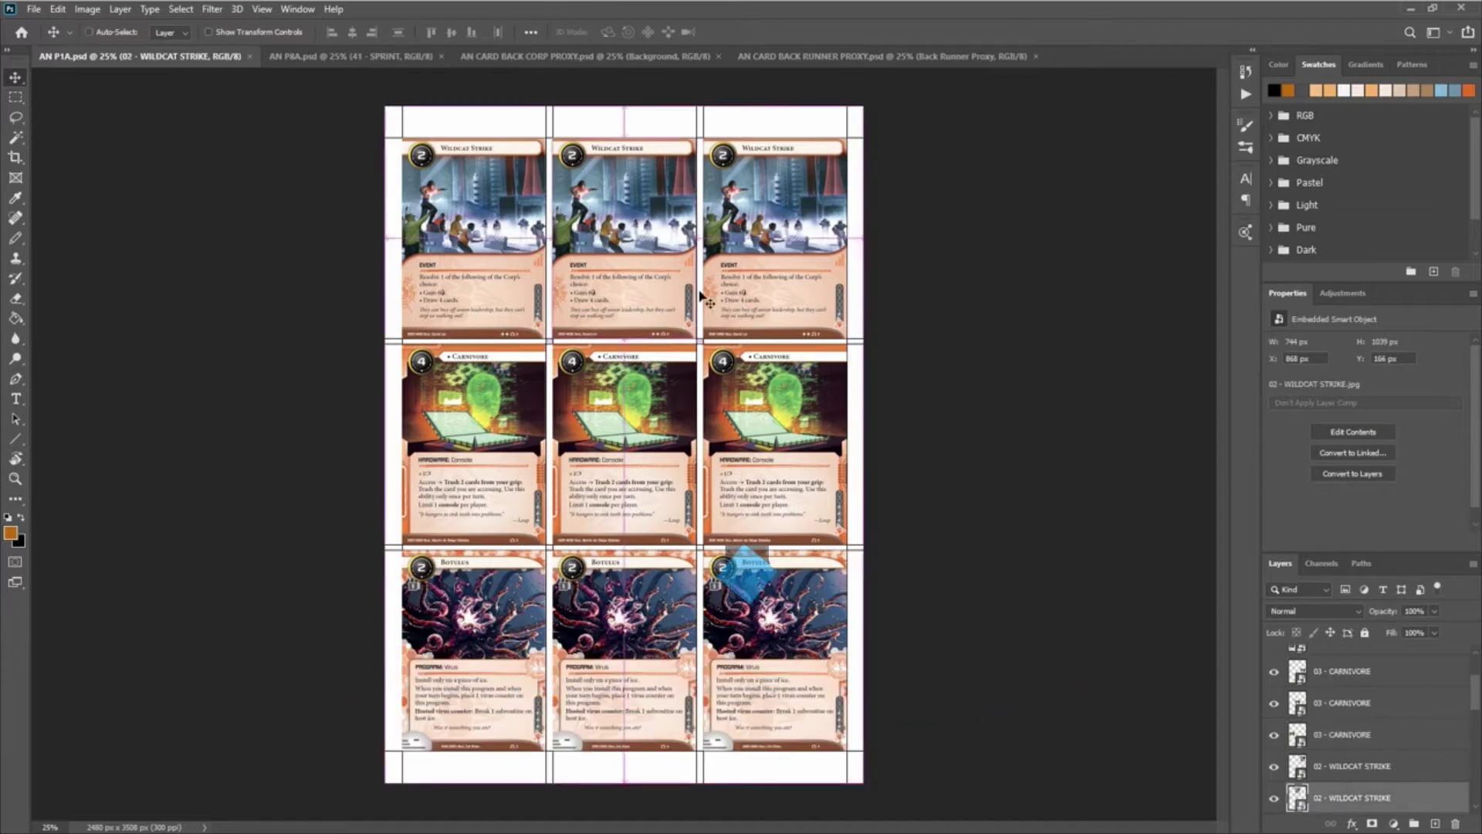
{"action": "key", "text": "ctrl+t"}
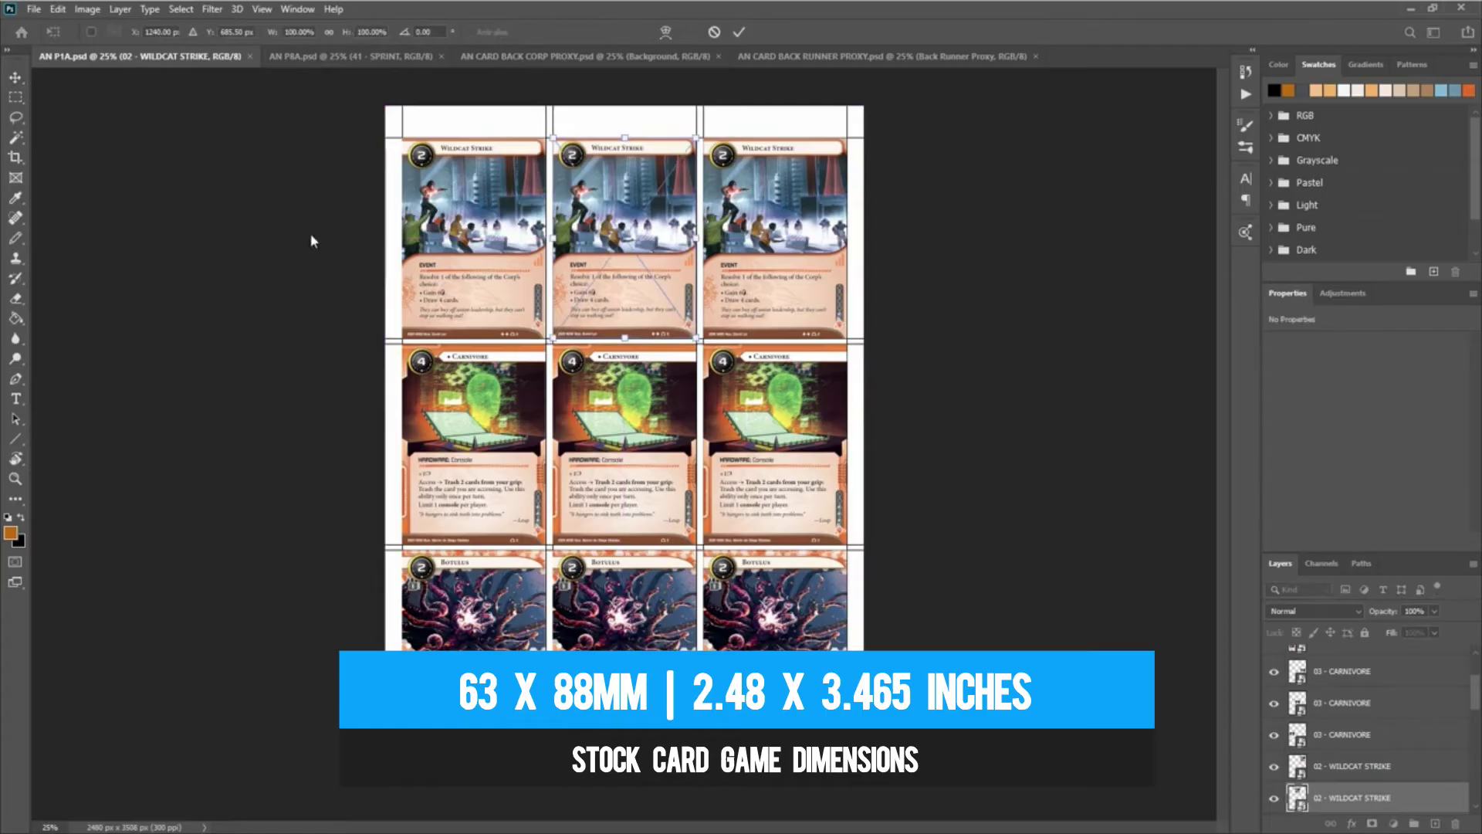
{"action": "key", "text": "Return"}
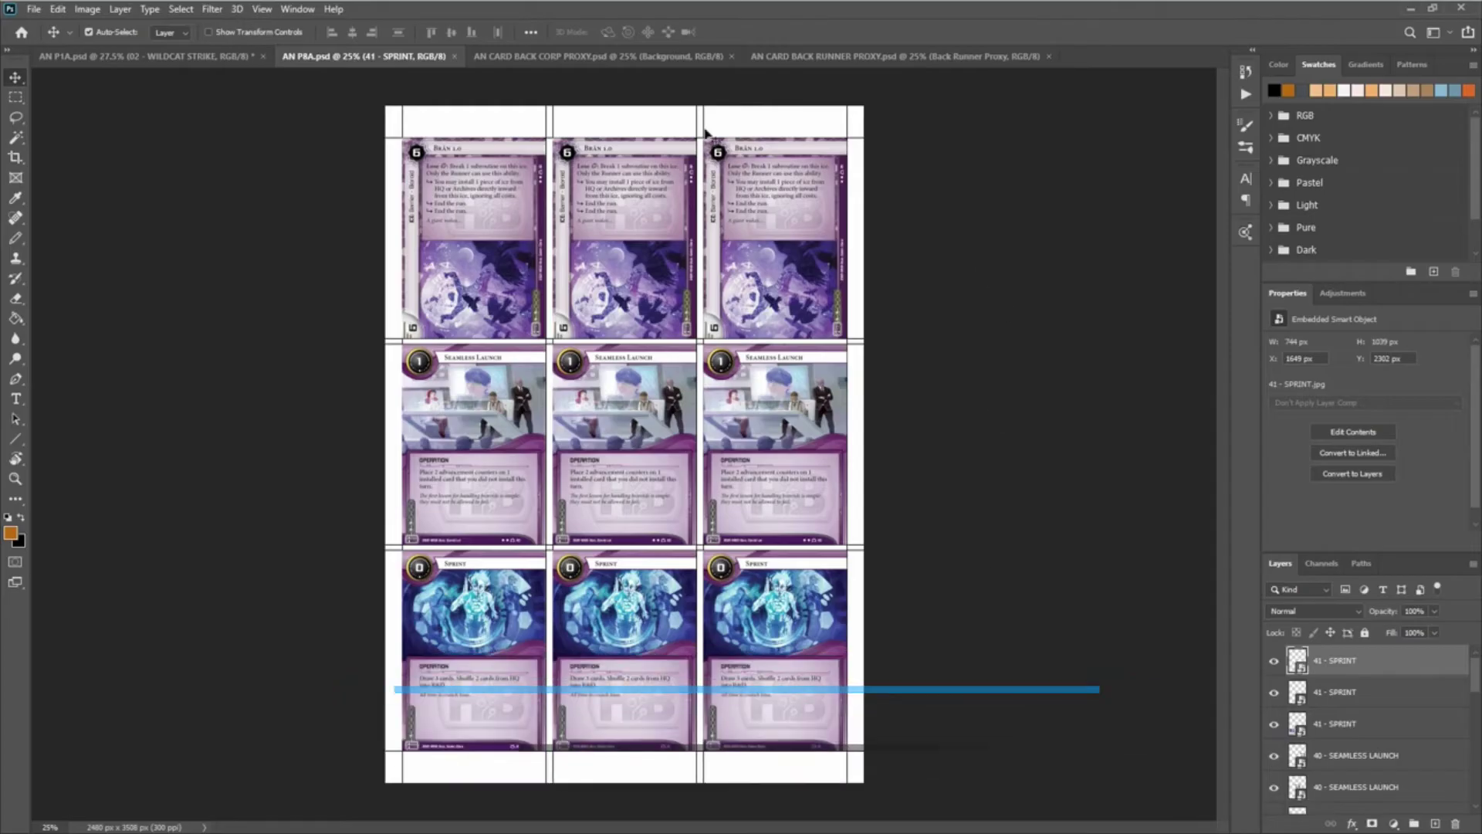
Step: Compare the corp card backs in AN CARD BACK CORP PROXY.psd with the Carnivore card fronts in AN P1A.psd at close range
{"action": "left_click", "coordinate": [561, 58]}
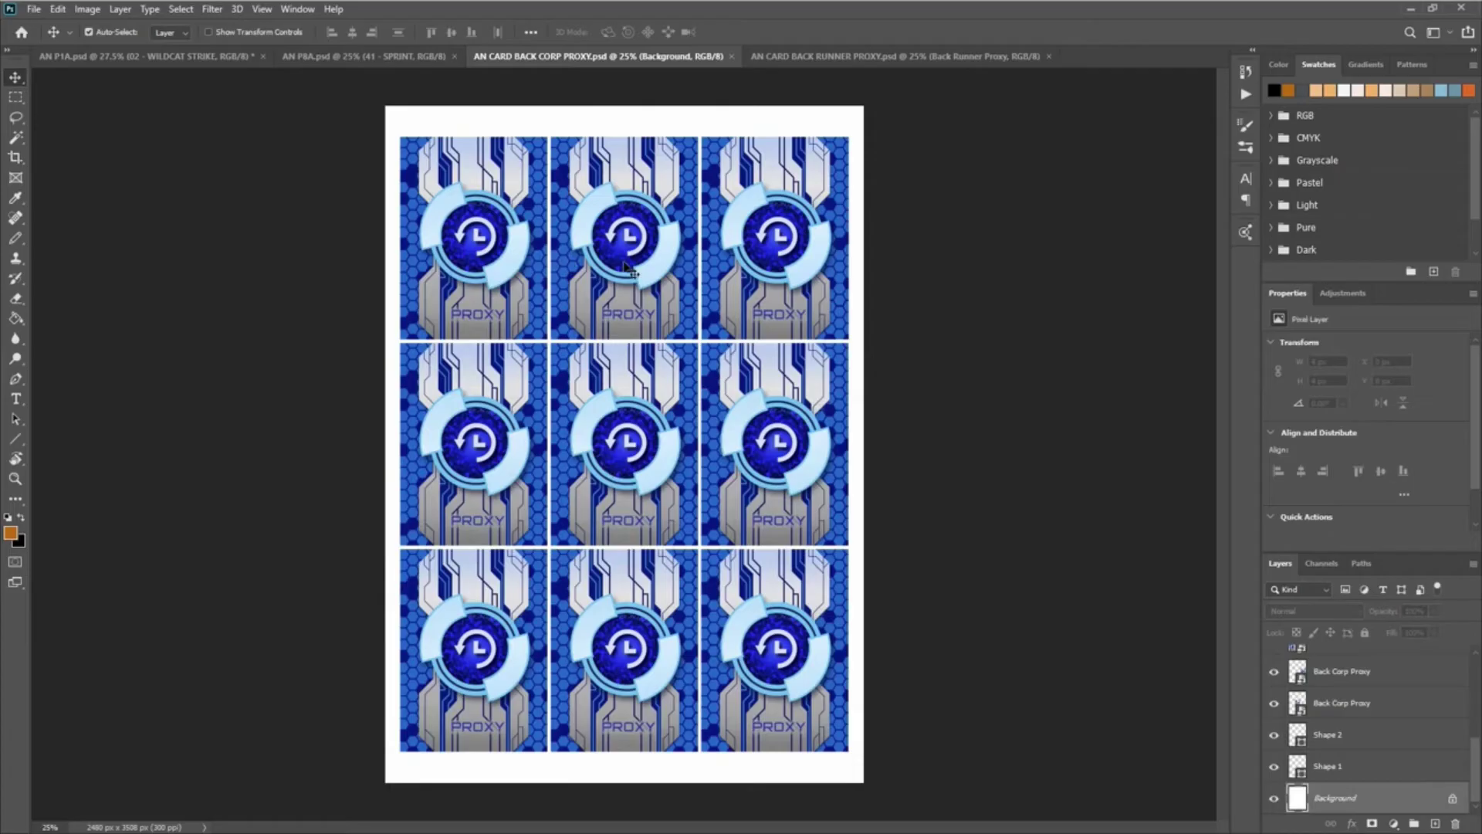
{"action": "key", "text": "ctrl+plus"}
{"action": "key", "text": "ctrl+plus"}
{"action": "key", "text": "ctrl+plus"}
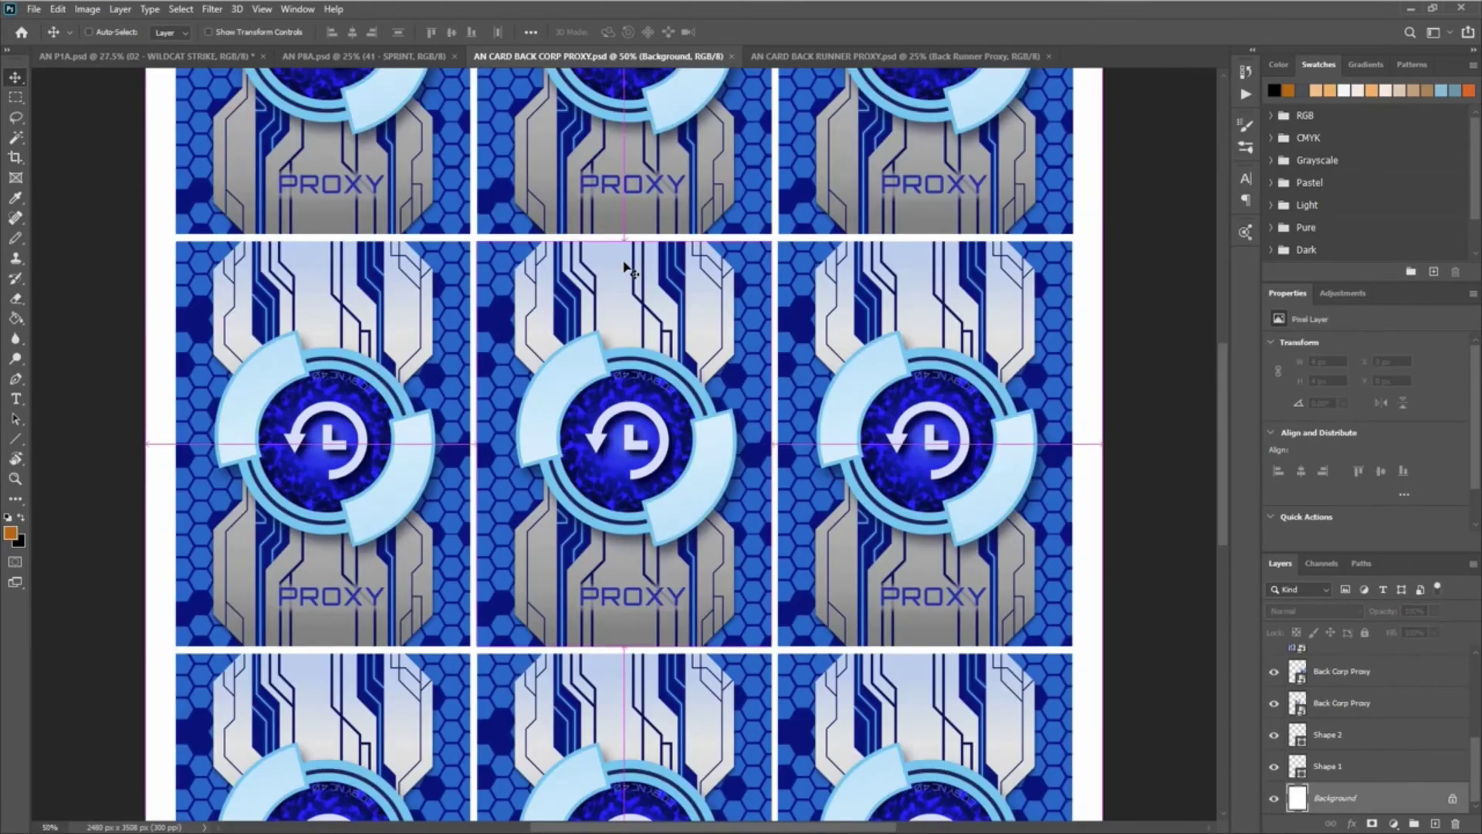
{"action": "key", "text": "ctrl"}
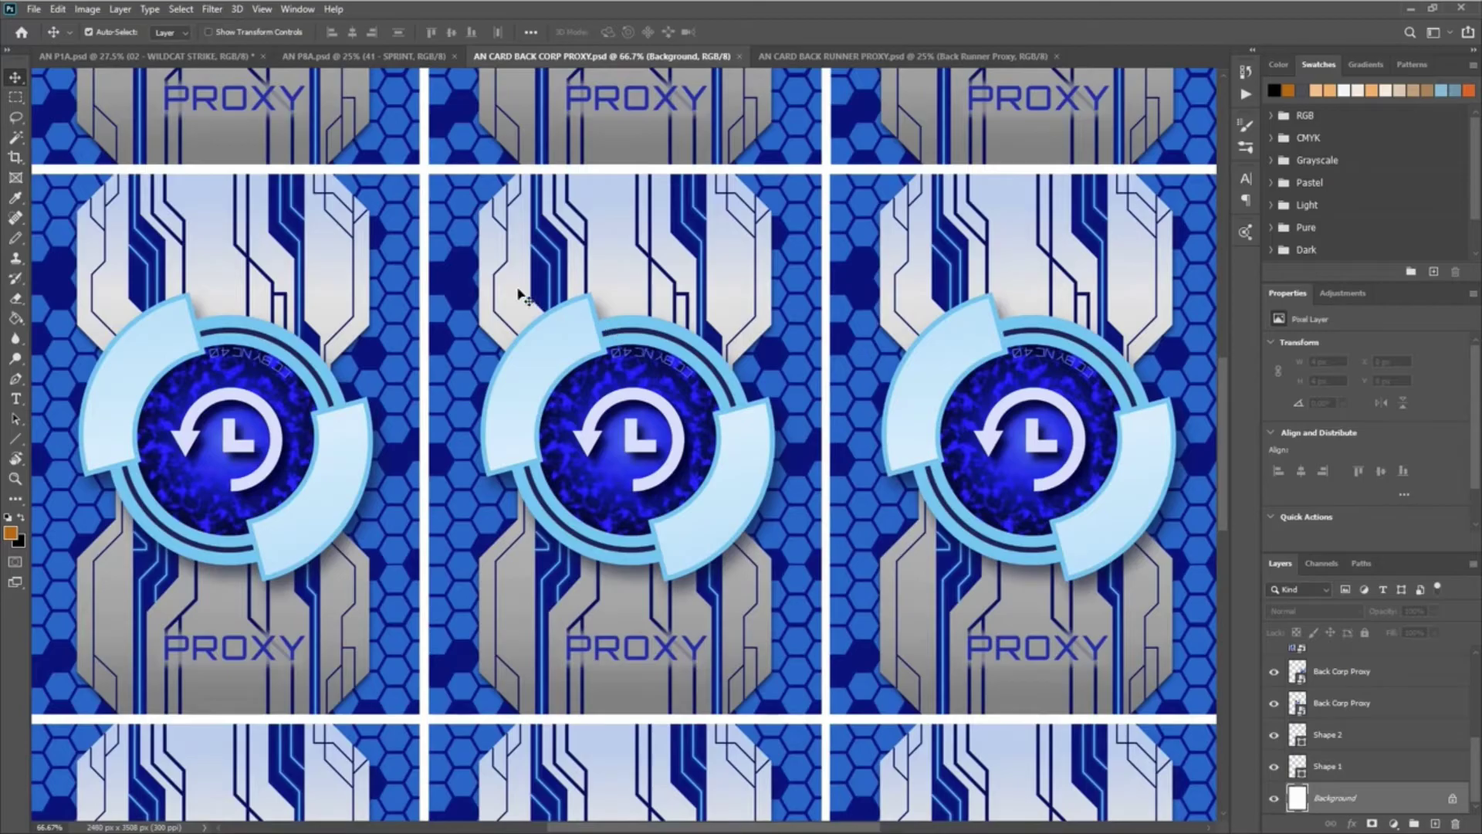
{"action": "left_click", "coordinate": [187, 58]}
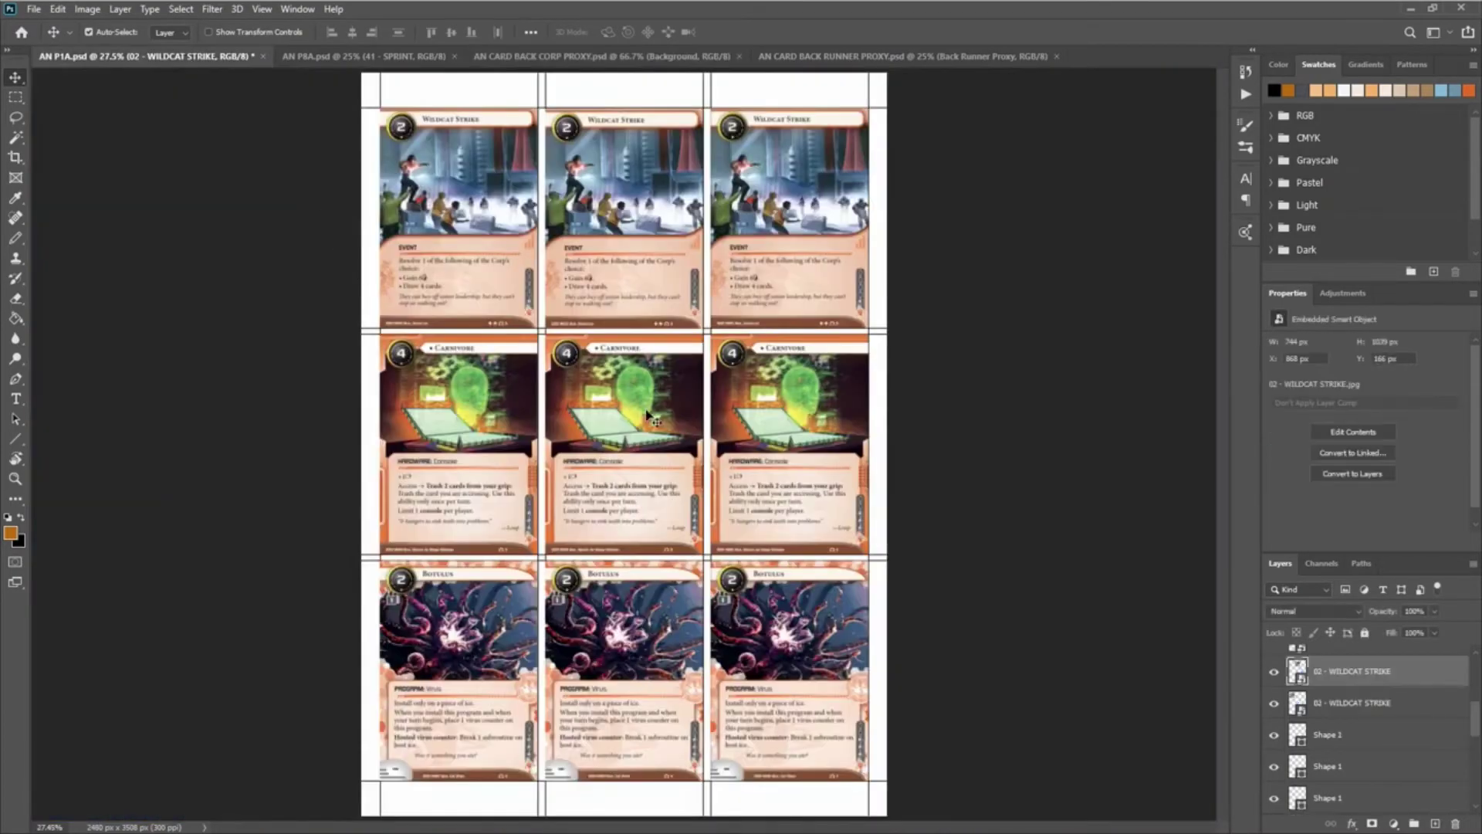
{"action": "scroll", "coordinate": [653, 416], "scroll_direction": "up", "scroll_amount": 3}
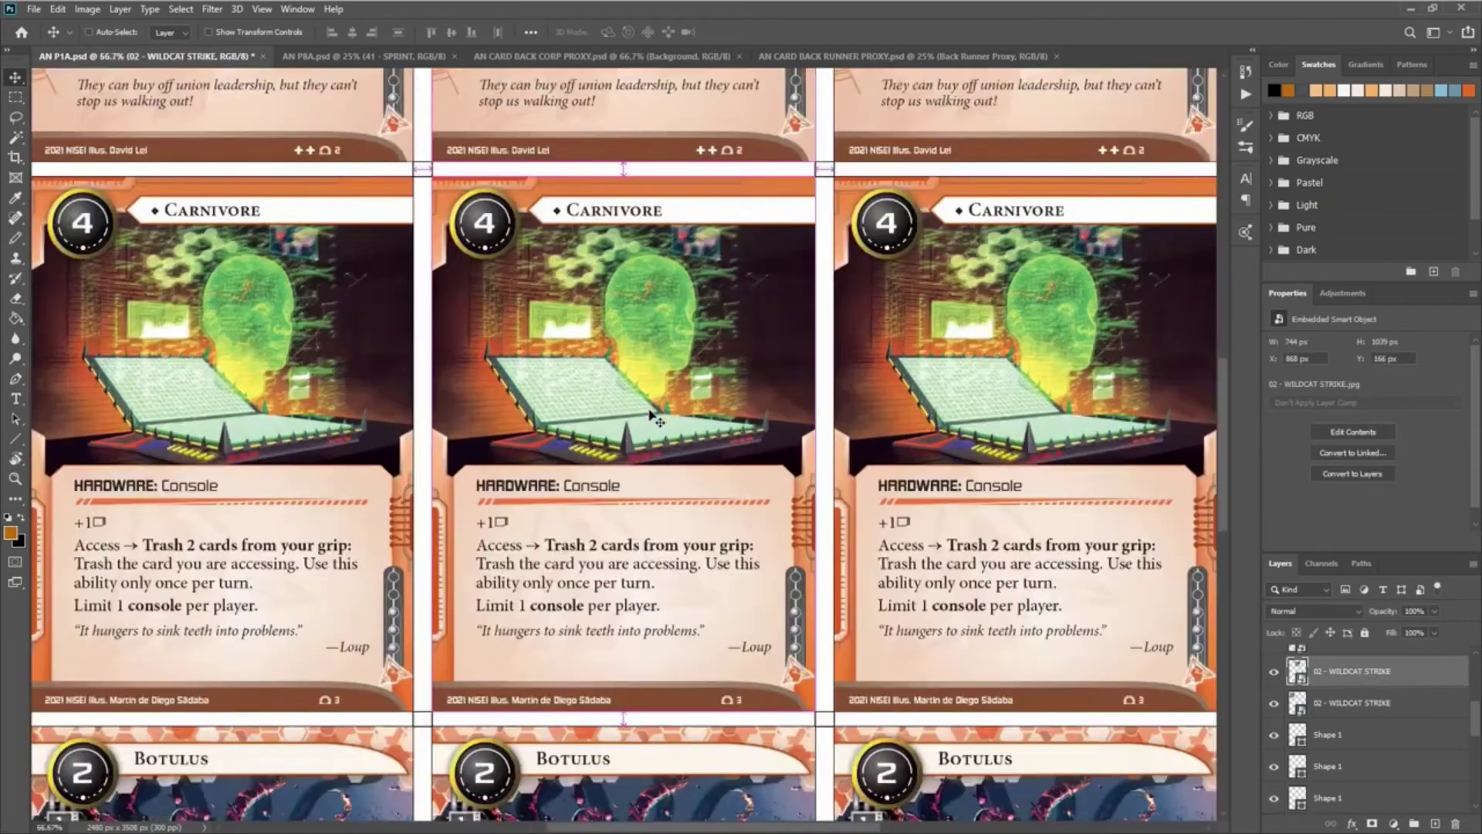
{"action": "scroll", "coordinate": [653, 417], "scroll_direction": "up", "scroll_amount": 1}
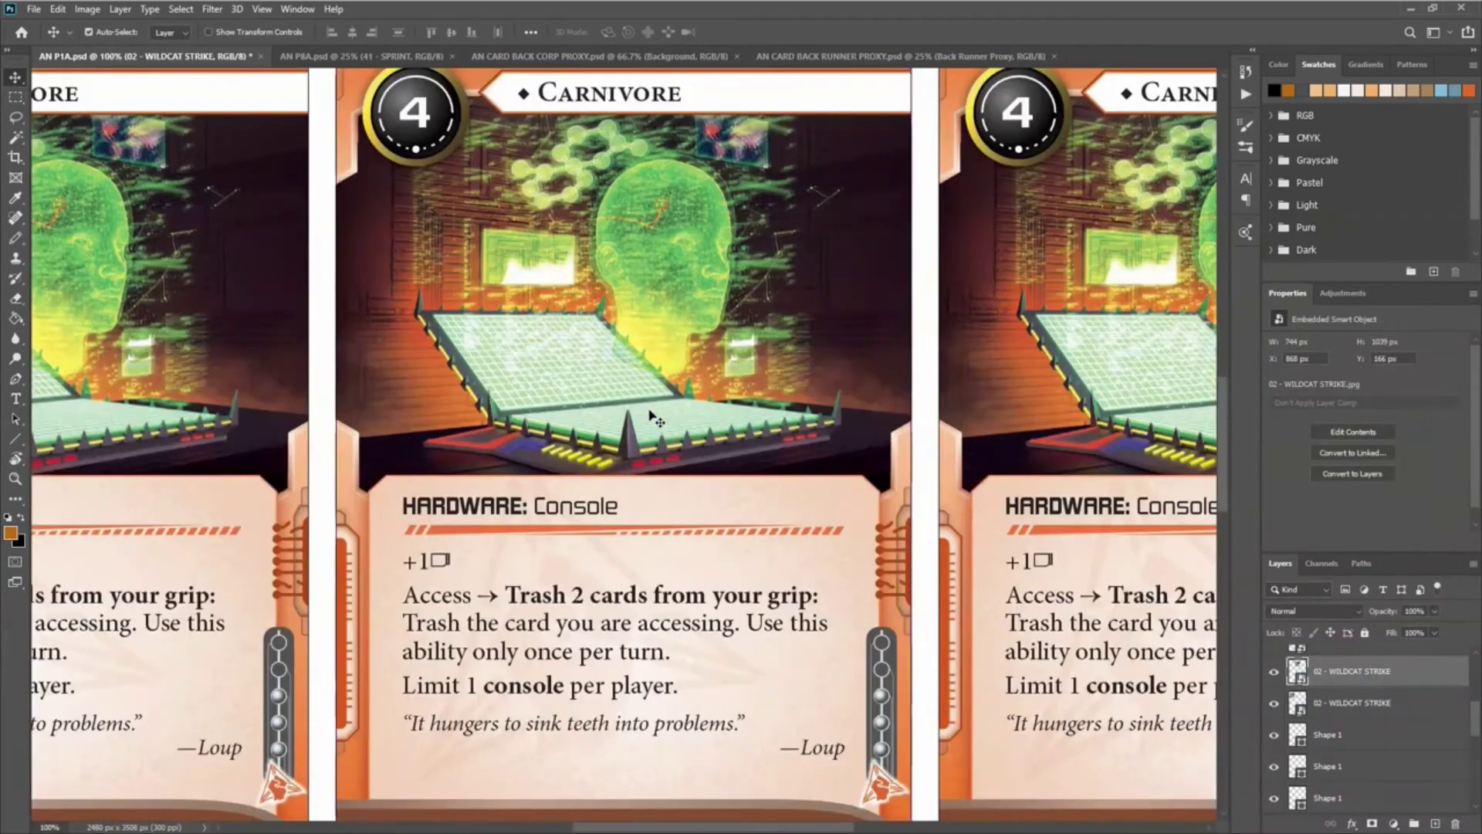
{"action": "scroll", "coordinate": [652, 417], "scroll_direction": "down", "scroll_amount": 1}
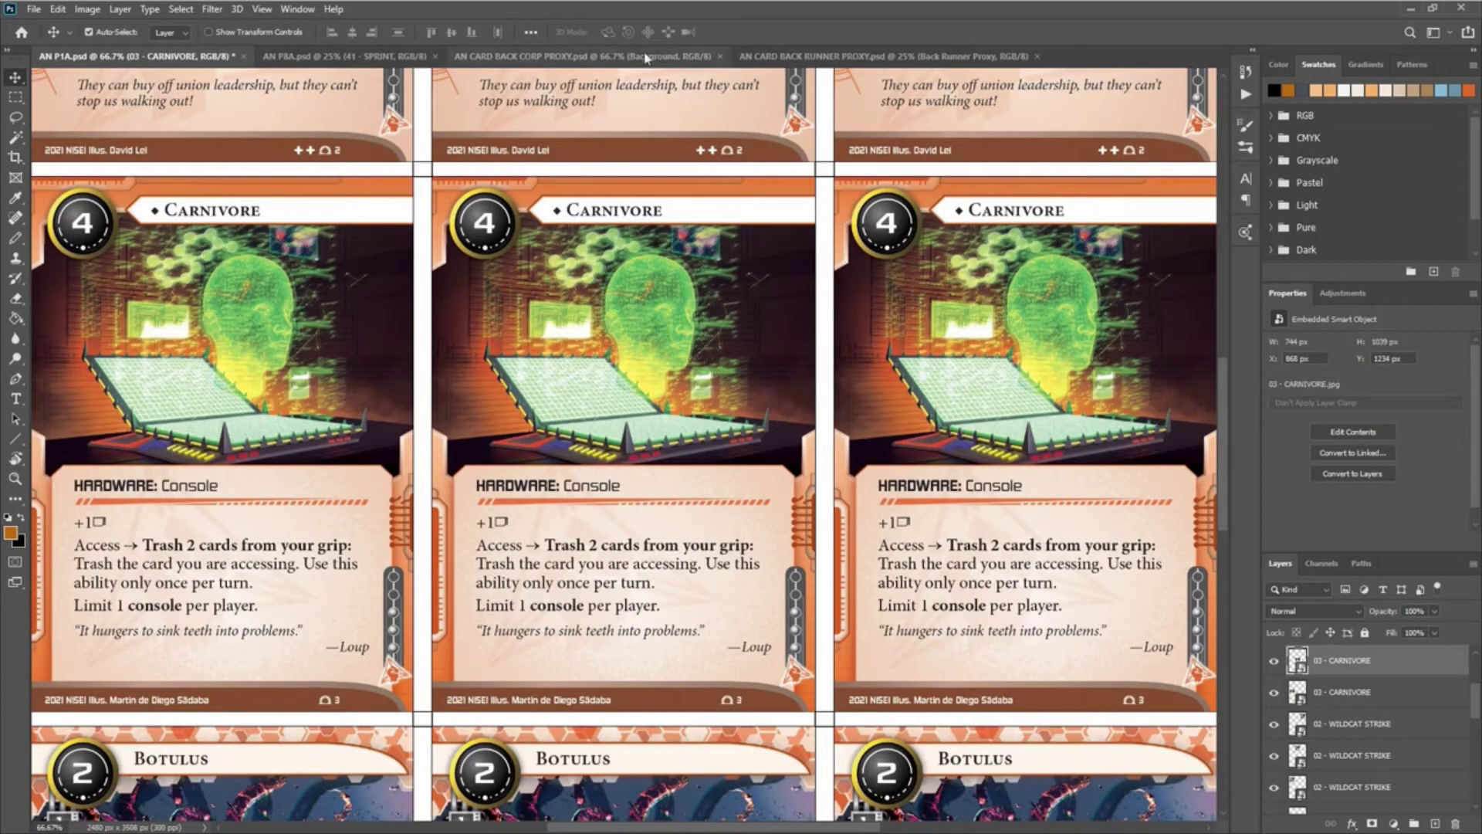
Step: Examine the runner card backs and the gaps between them in AN CARD BACK RUNNER PROXY.psd at close range
{"action": "left_click", "coordinate": [883, 56]}
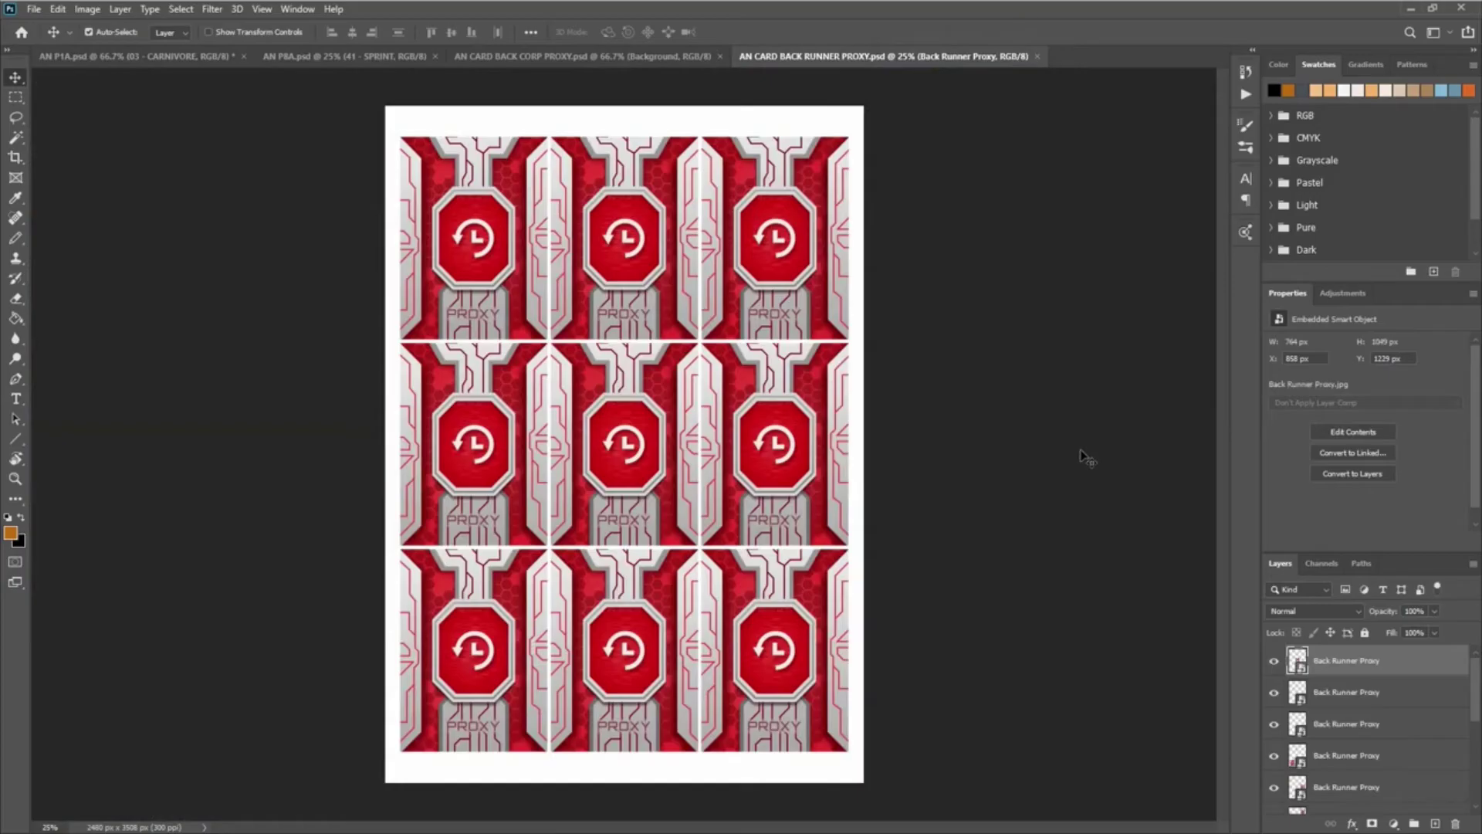
{"action": "key", "text": "ctrl+plus"}
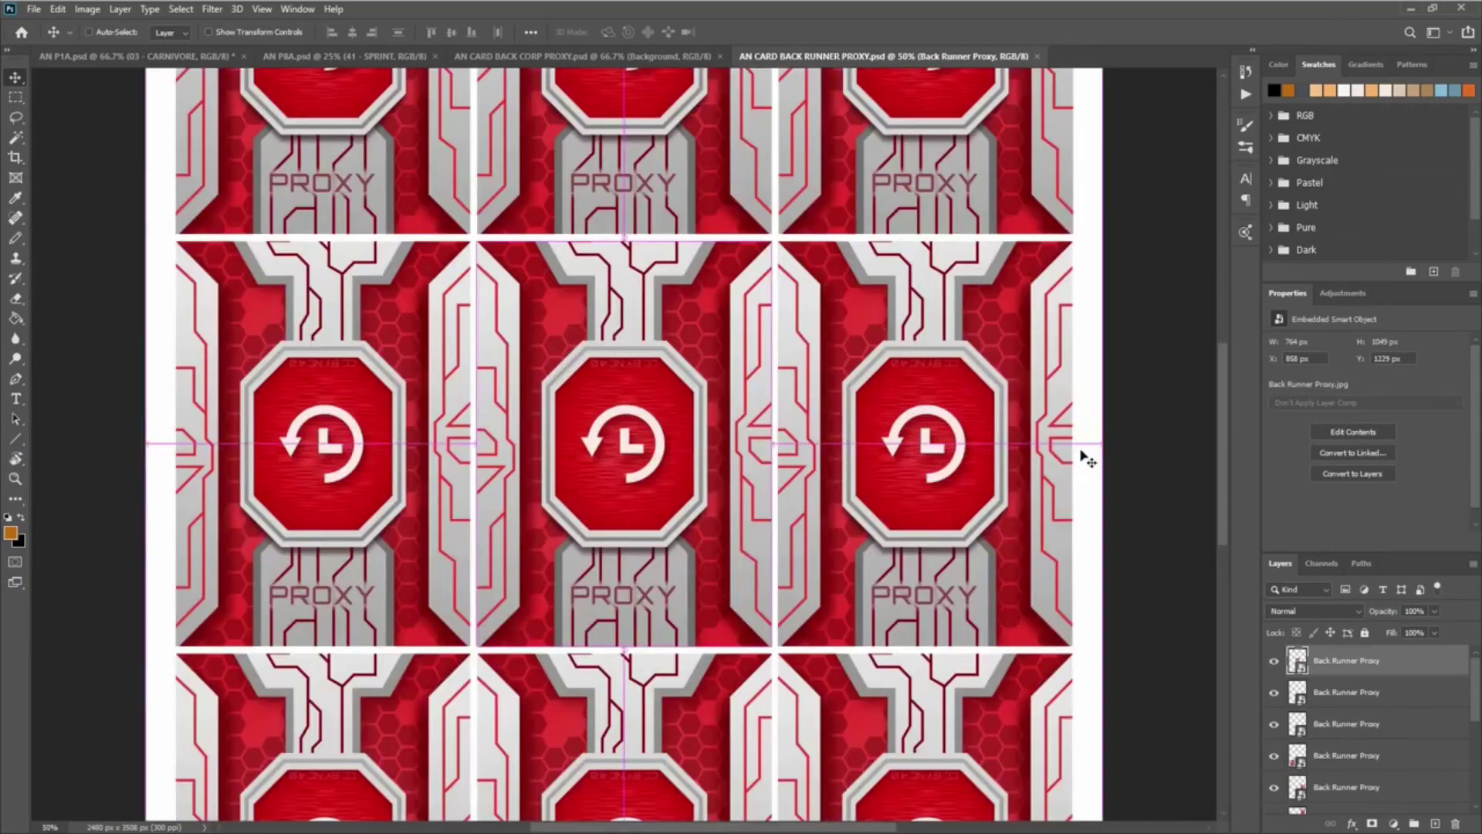
{"action": "key", "text": "ctrl+semicolon"}
{"action": "key", "text": "ctrl+semicolon"}
{"action": "key", "text": "ctrl+semicolon"}
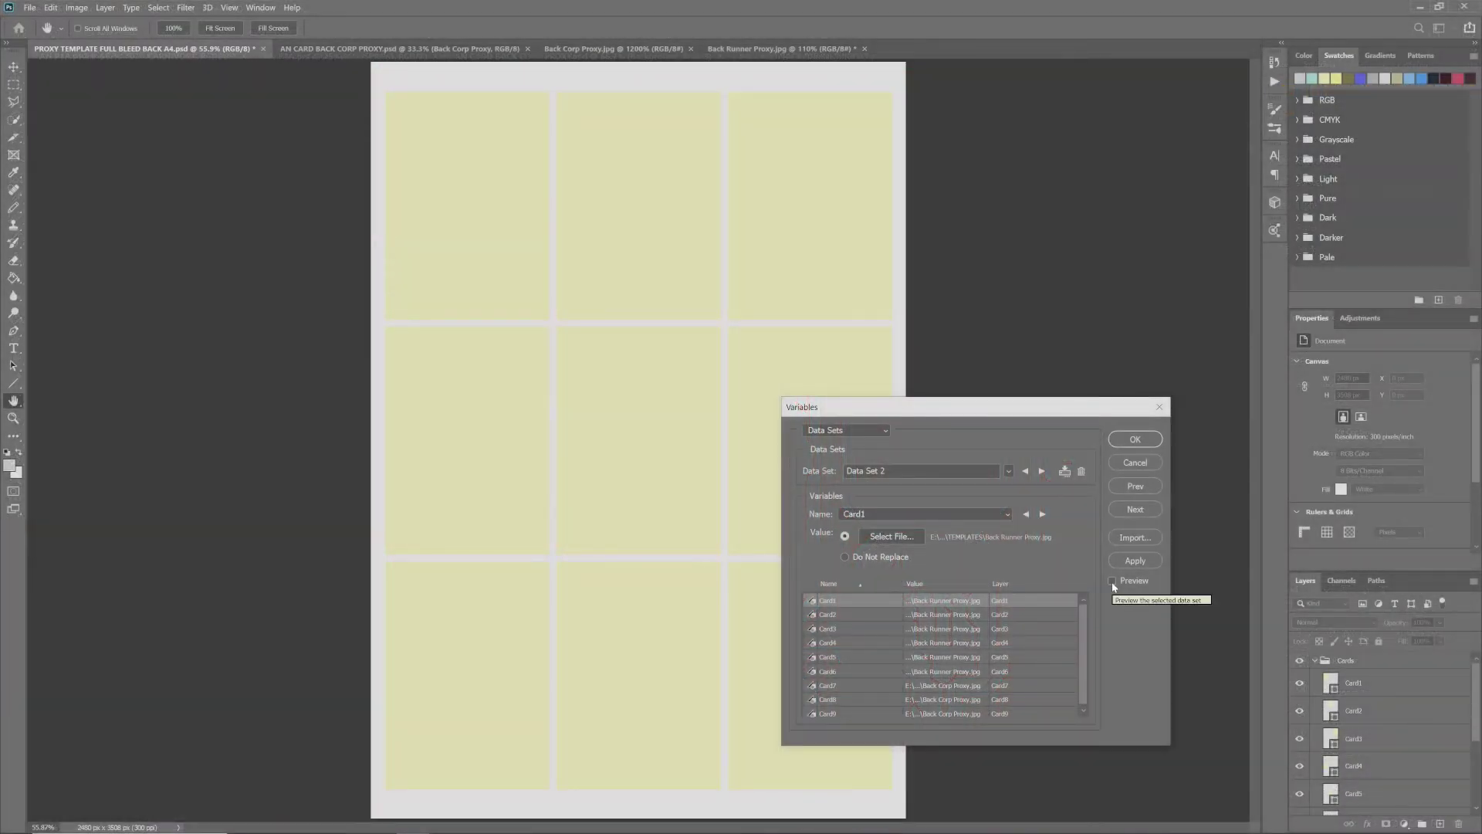
Step: Preview Data Set 2 on the full bleed card back template and close the Variables dialog
{"action": "left_click", "coordinate": [1112, 582]}
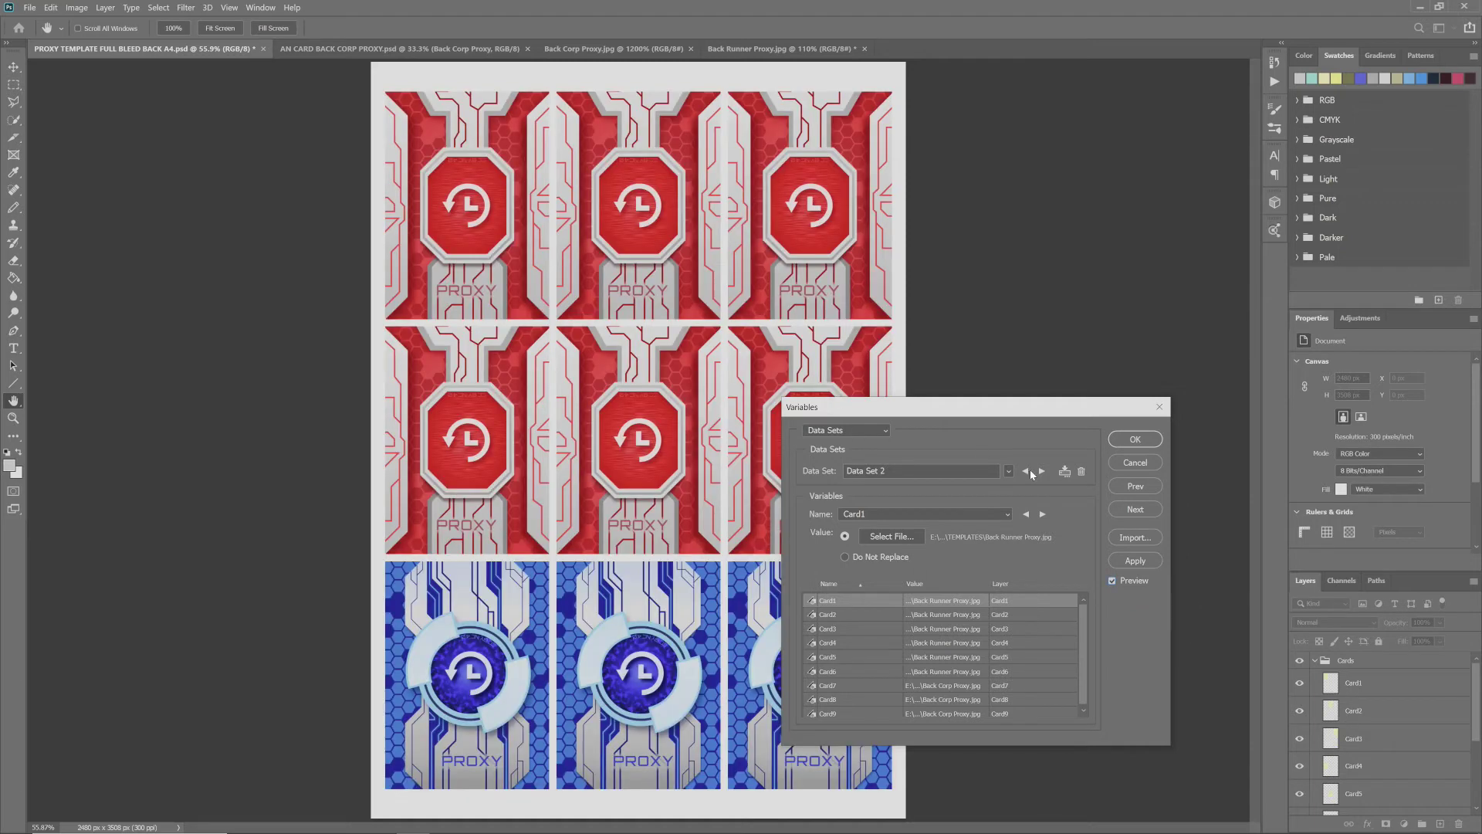
{"action": "left_click", "coordinate": [1133, 440]}
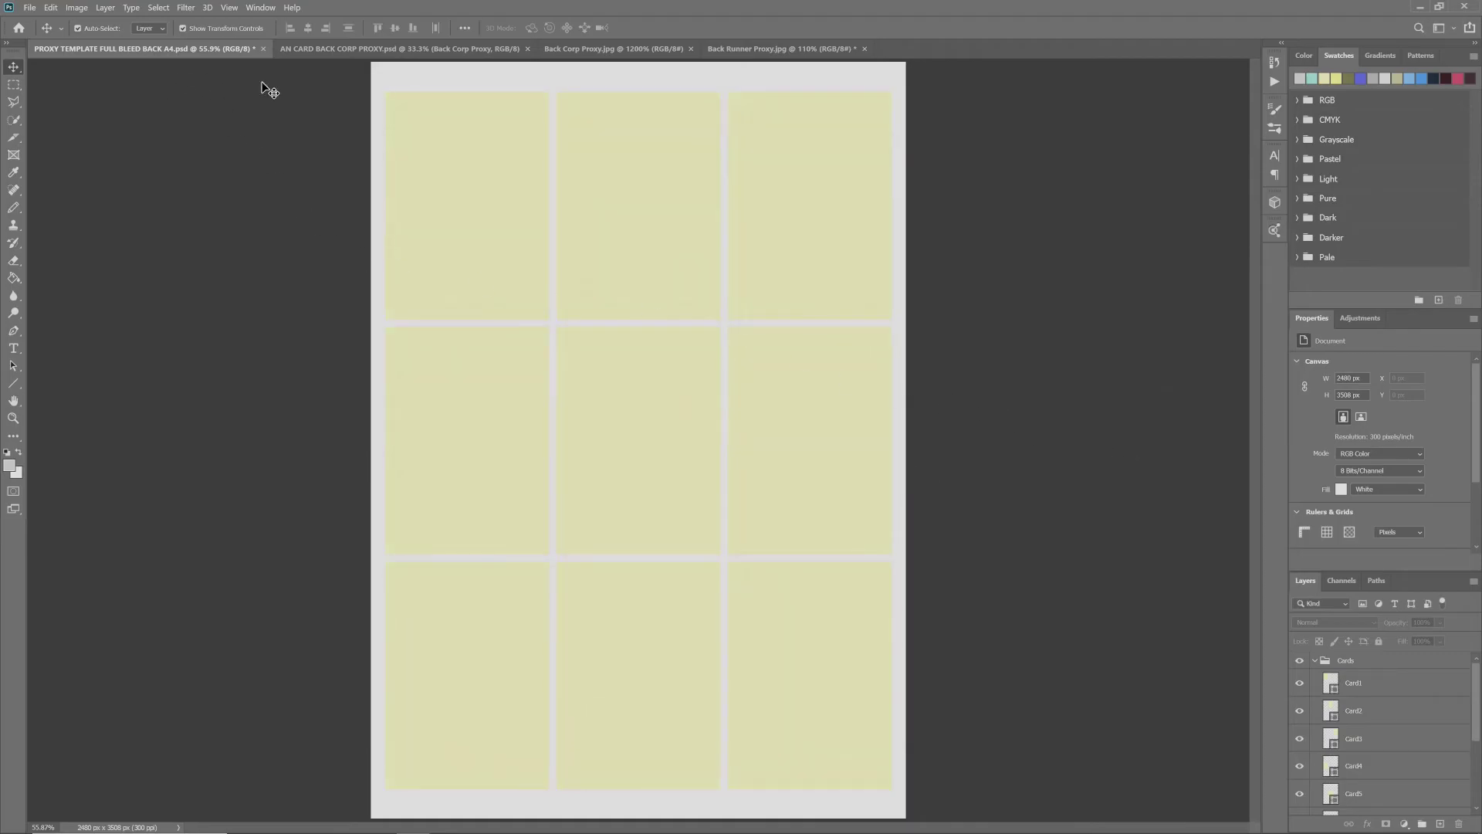
Step: Close AN CARD BACK CORP PROXY.psd and view Back Corp Proxy.jpg and Back Runner Proxy.jpg in full
{"action": "left_click", "coordinate": [334, 53]}
{"action": "left_click", "coordinate": [617, 51]}
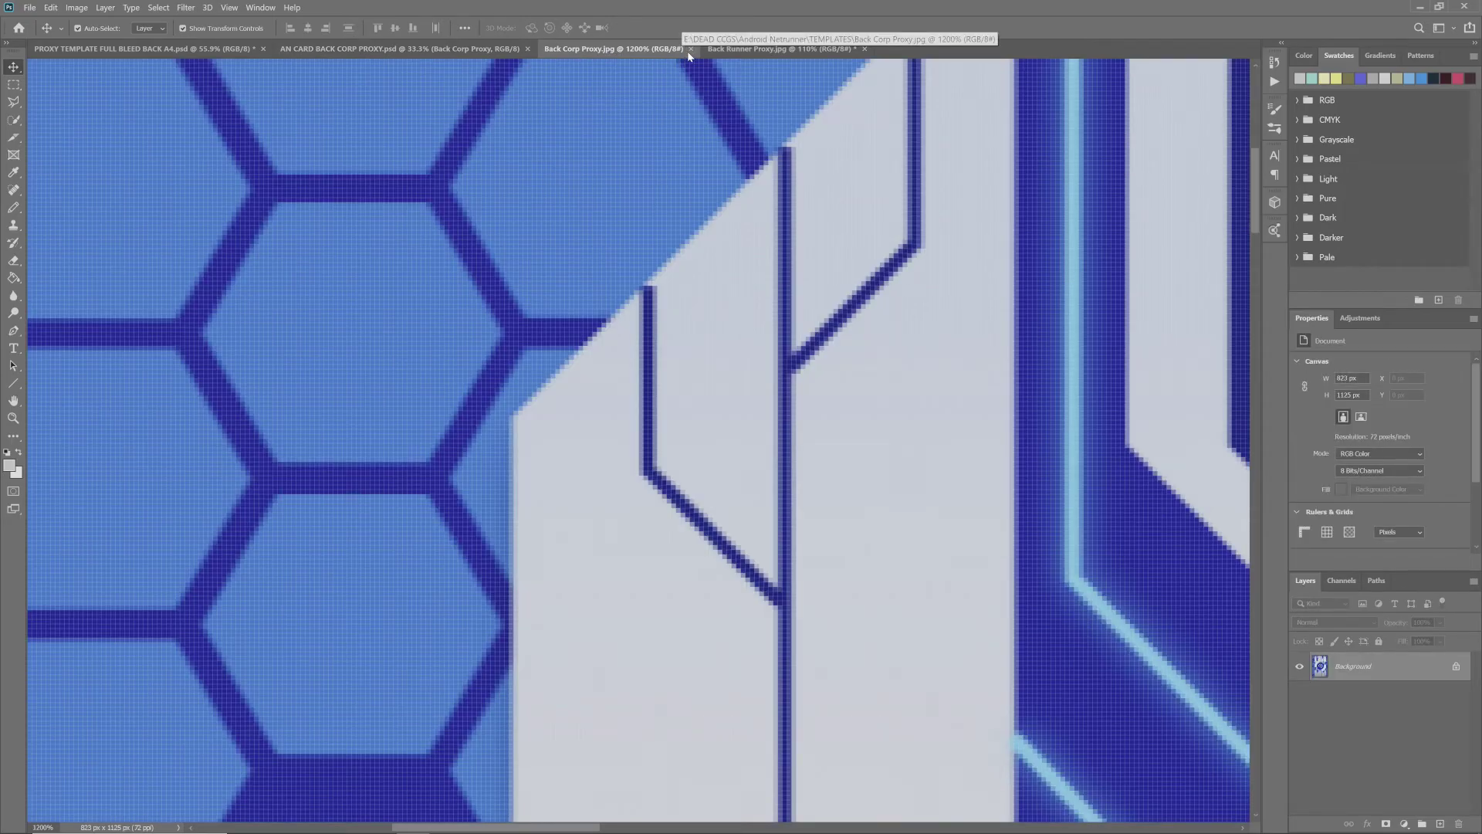
{"action": "left_click", "coordinate": [529, 49]}
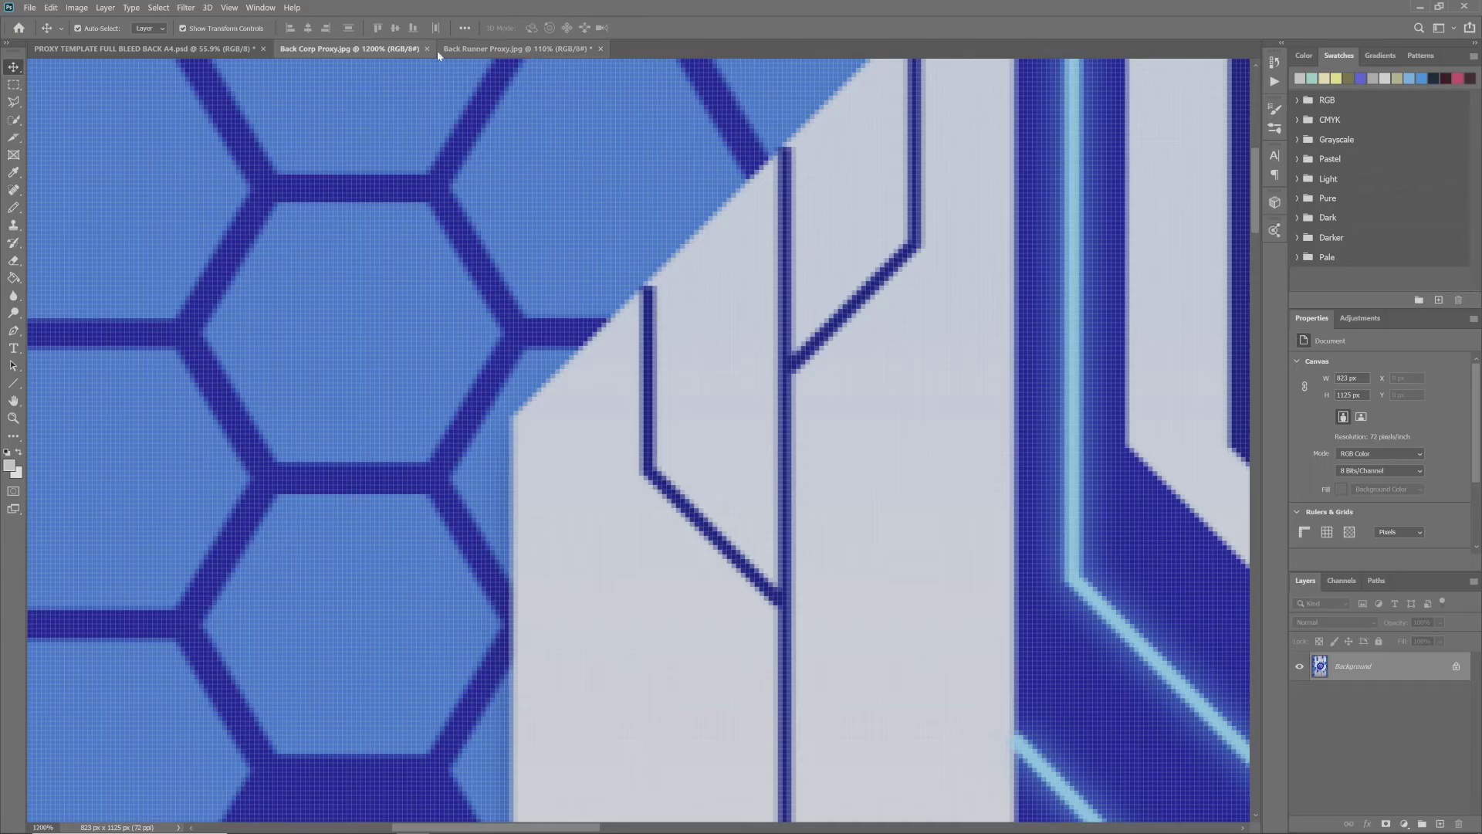
{"action": "key", "text": "ctrl+0"}
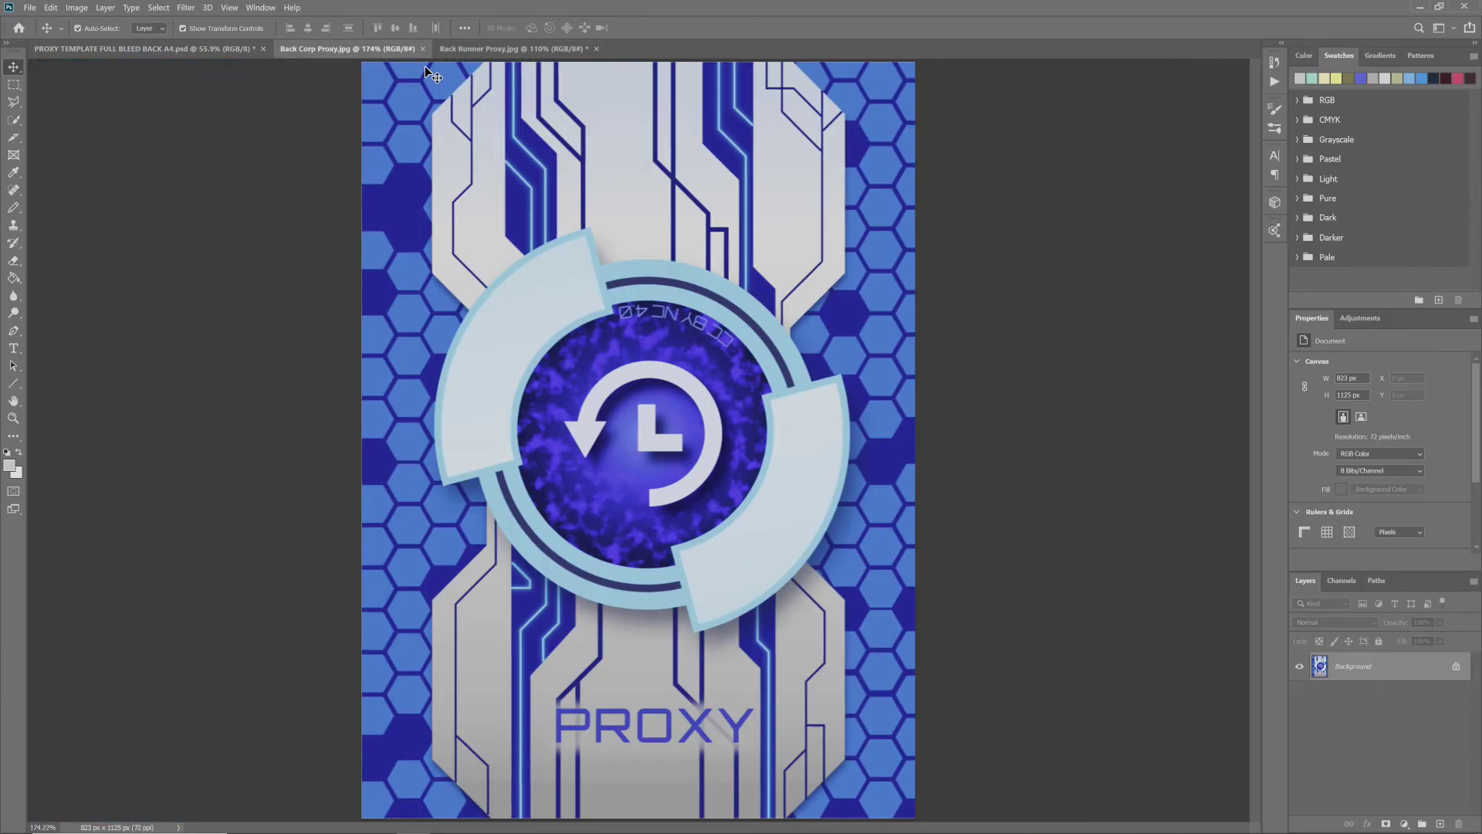
{"action": "left_click", "coordinate": [464, 50]}
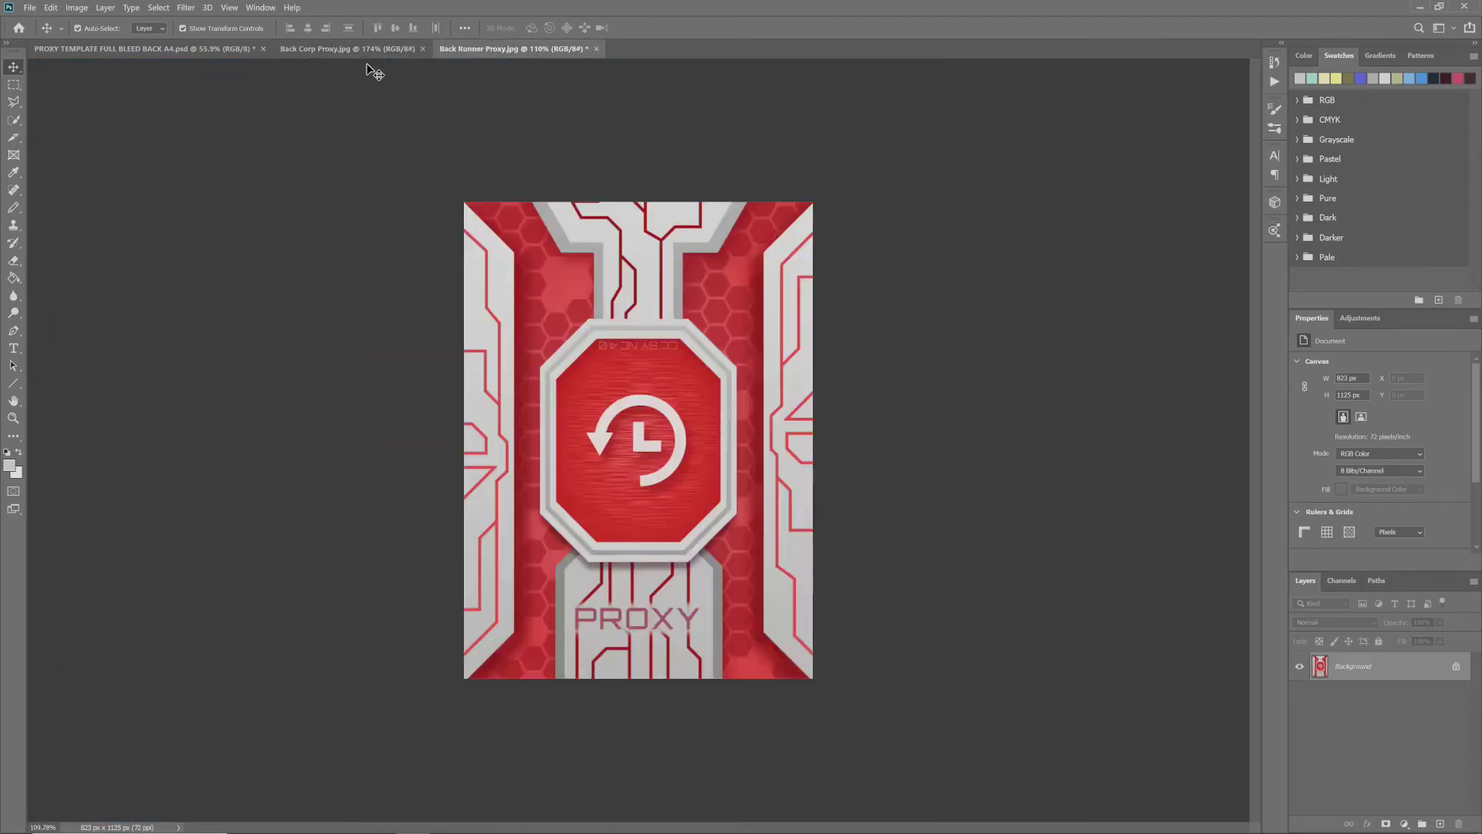
{"action": "key", "text": "ctrl+0"}
Step: Apply Data Set 2 to PROXY TEMPLATE FULL BLEED BACK A4.psd to fill Card1–Card6 with Back Runner Proxy.jpg and Card7–Card9 with Back Corp Proxy.jpg
{"action": "left_click", "coordinate": [198, 49]}
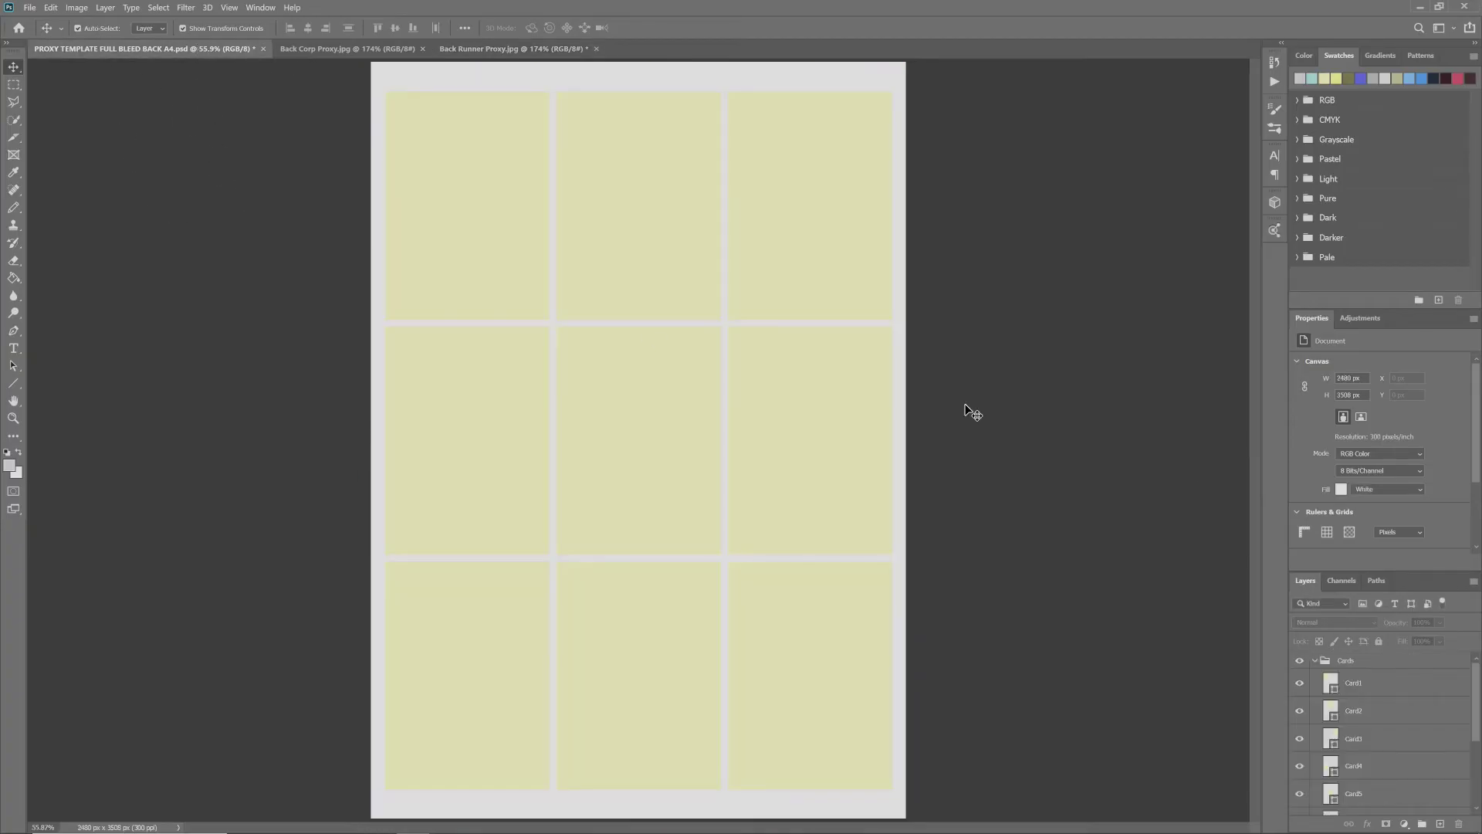
{"action": "left_click", "coordinate": [29, 7]}
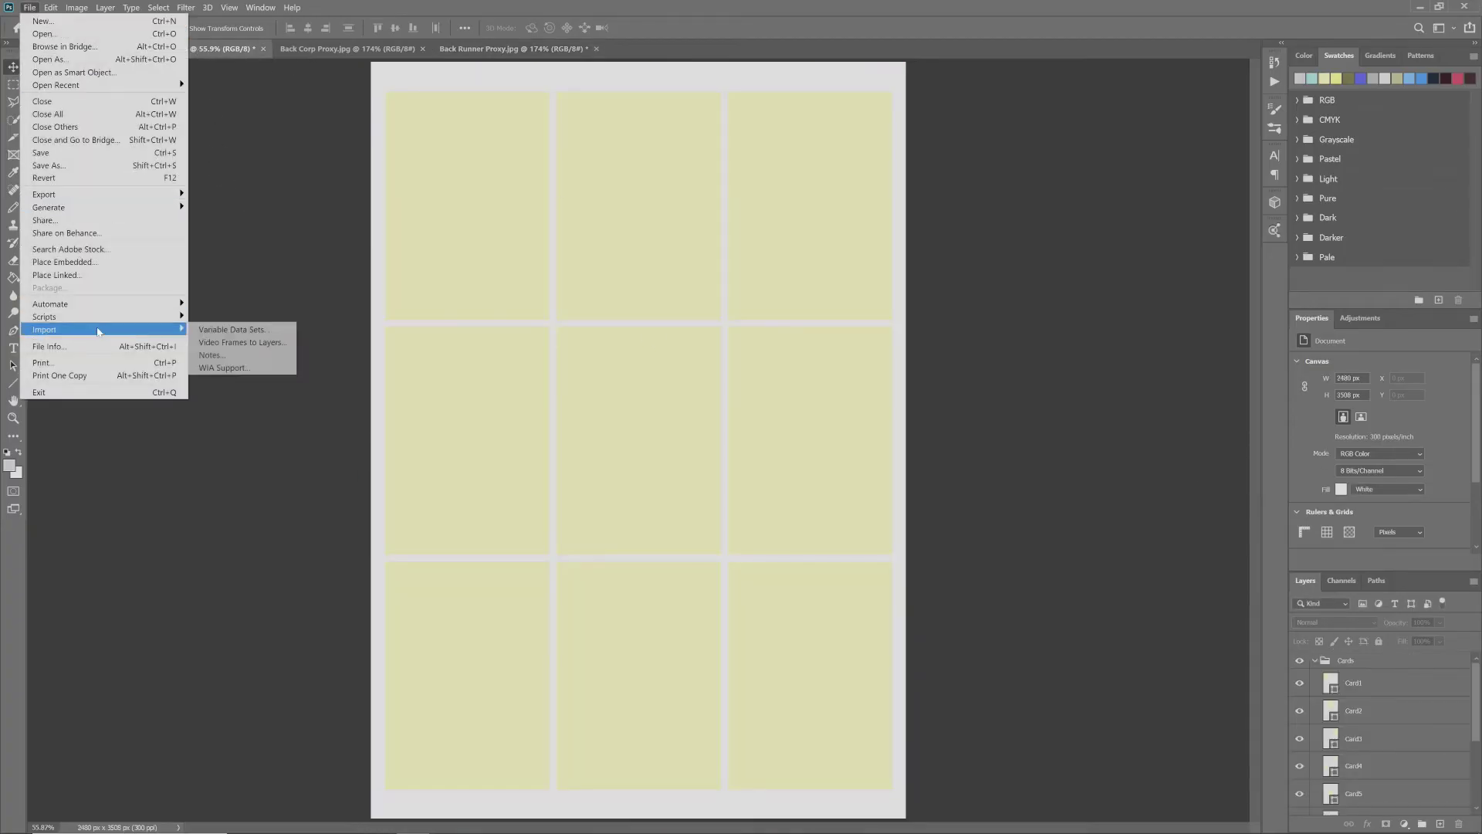
{"action": "mouse_move", "coordinate": [94, 305]}
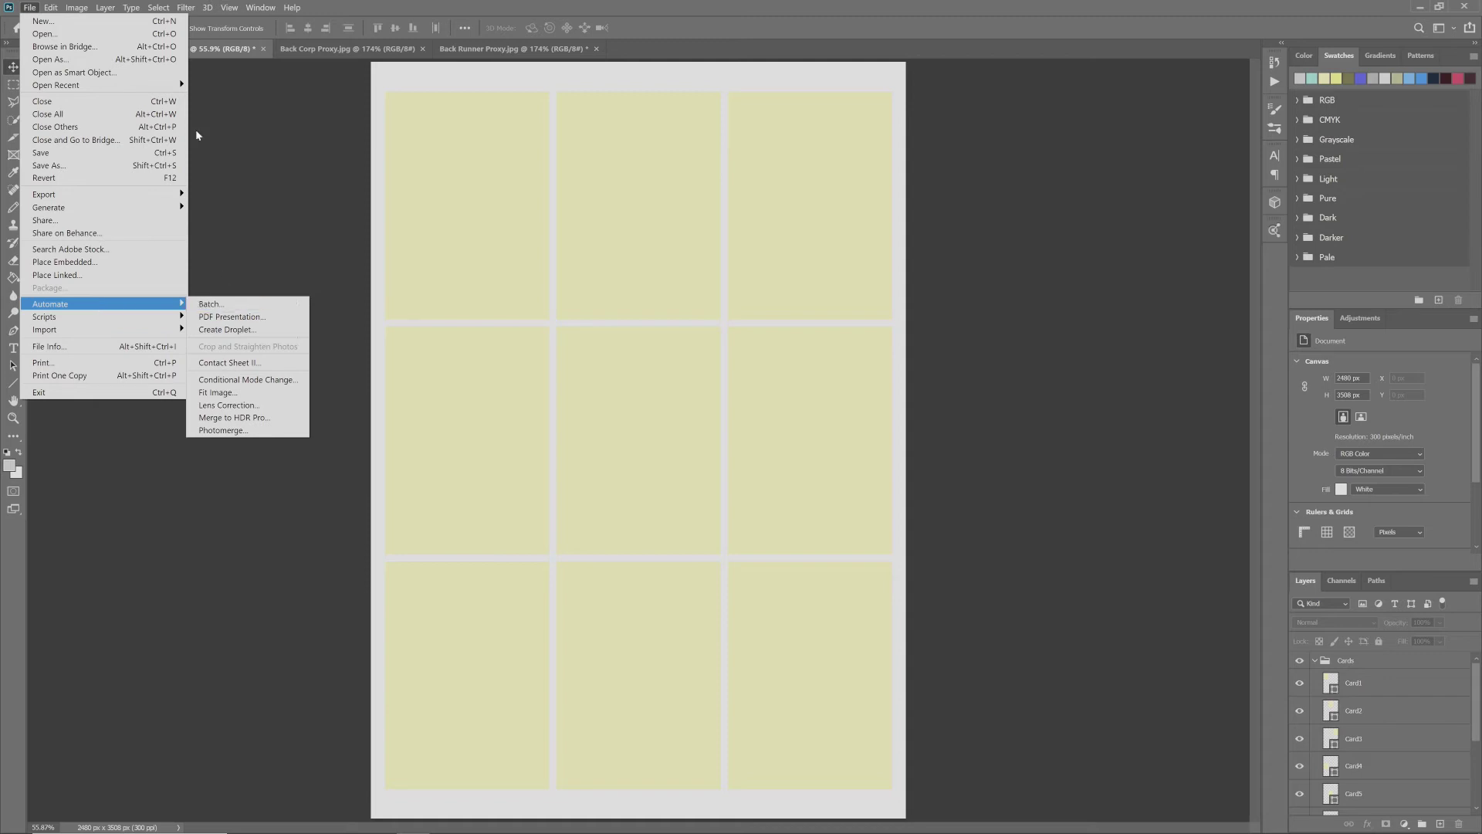
{"action": "left_click", "coordinate": [78, 8]}
{"action": "mouse_move", "coordinate": [115, 219]}
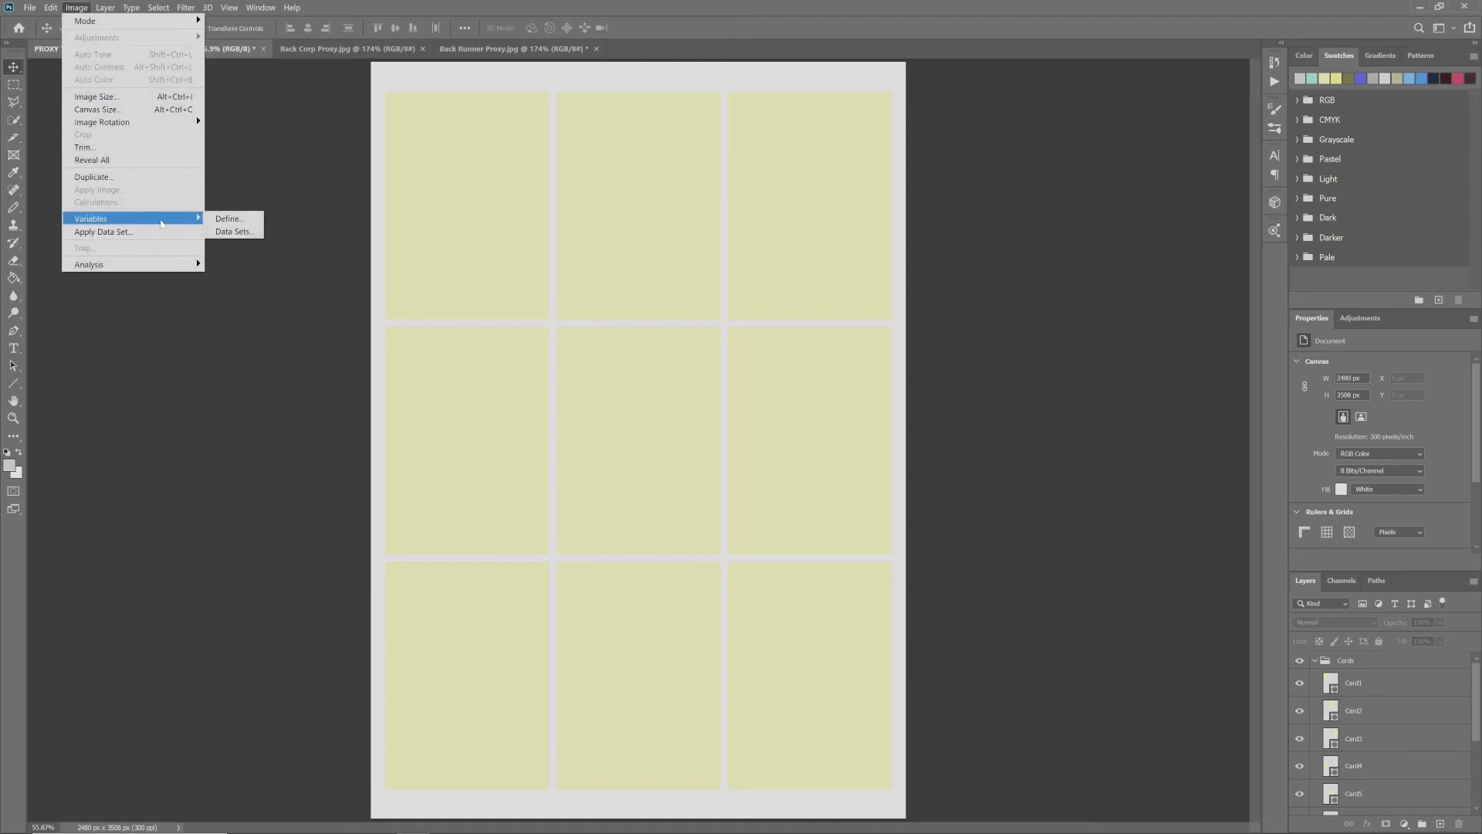
{"action": "left_click", "coordinate": [232, 232]}
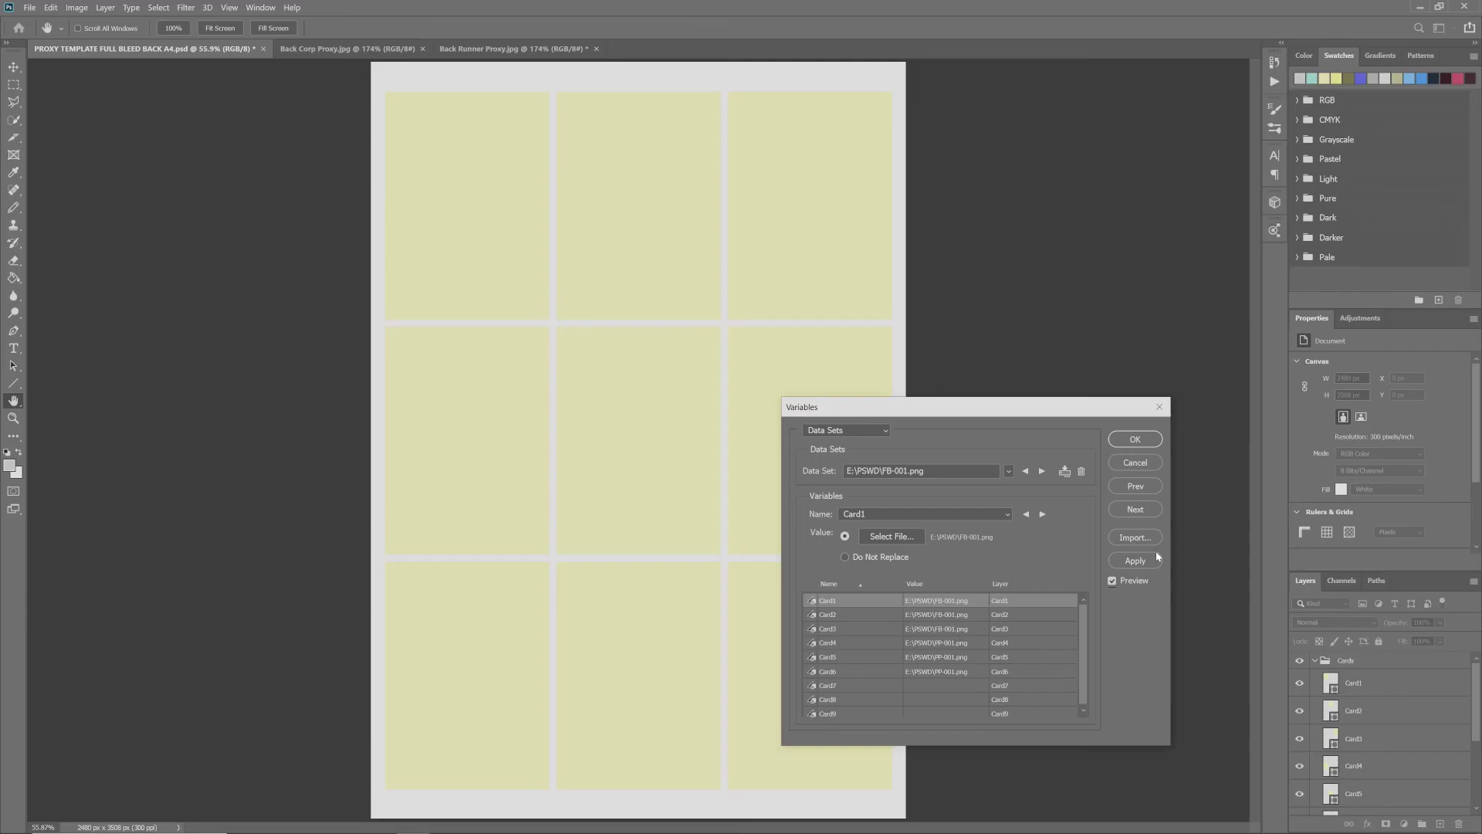
{"action": "left_click", "coordinate": [1041, 472]}
{"action": "left_click", "coordinate": [1041, 471]}
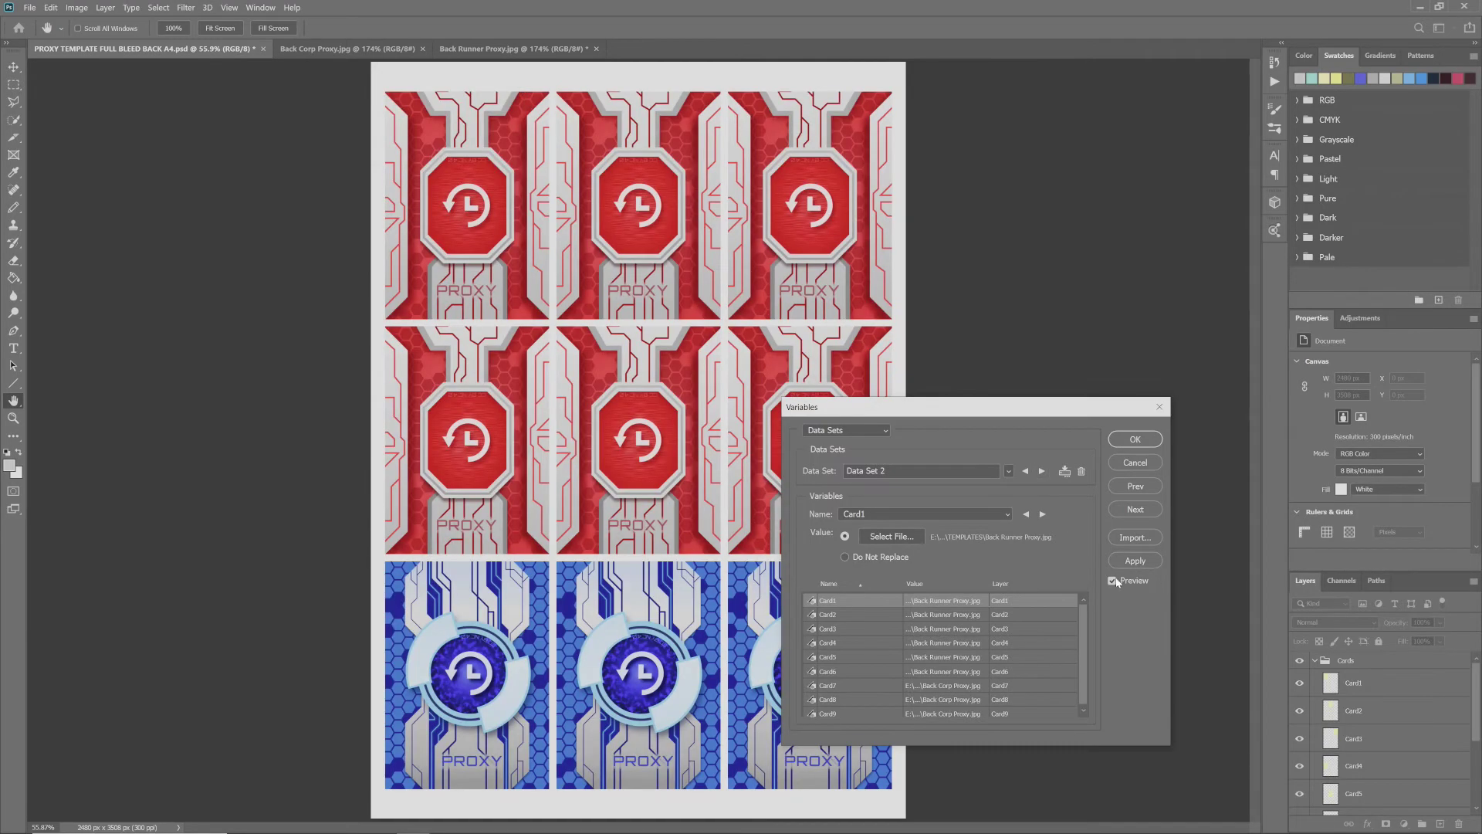
{"action": "left_click", "coordinate": [1117, 581]}
{"action": "left_click", "coordinate": [1113, 580]}
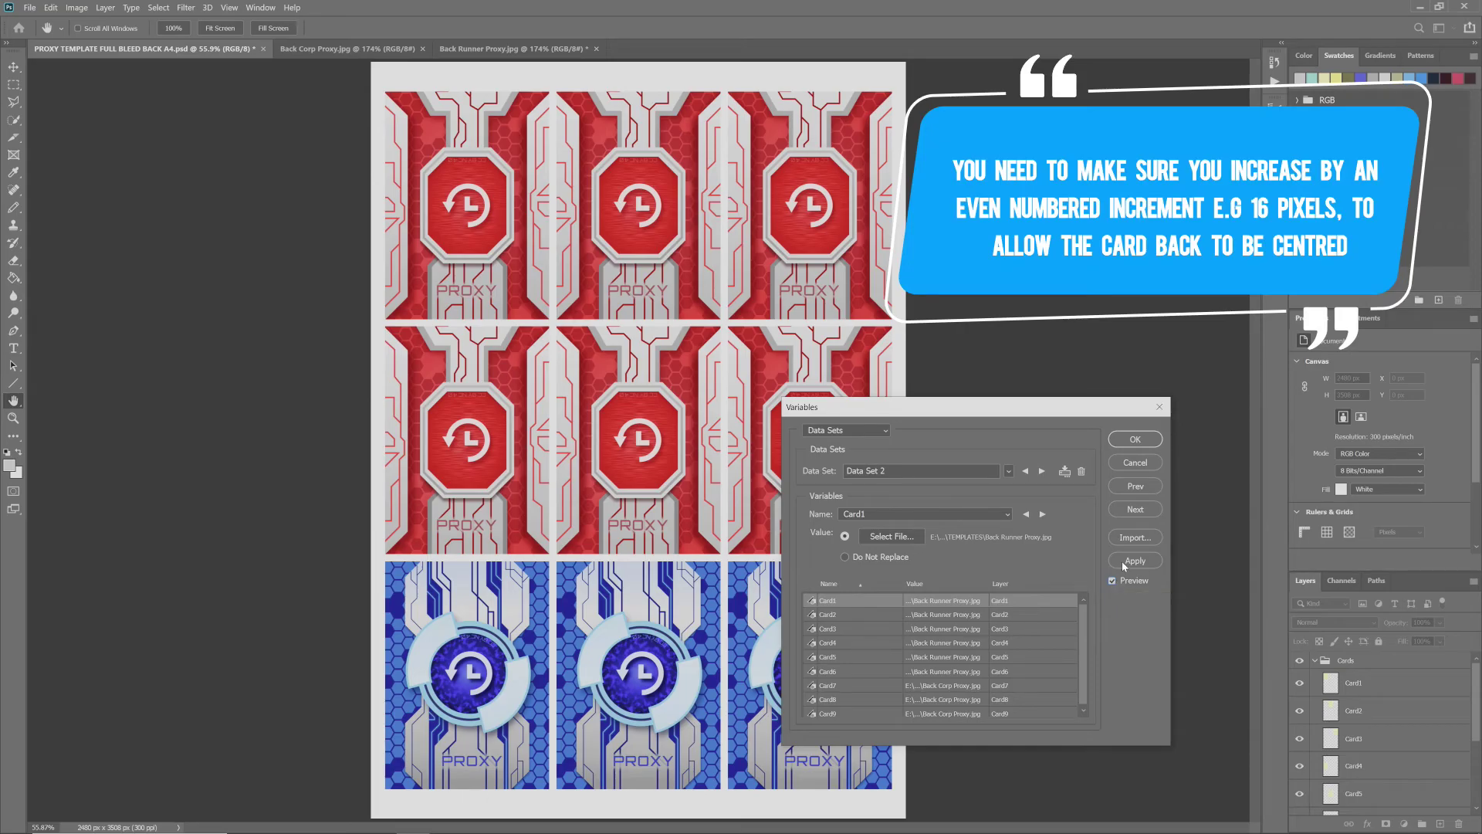
{"action": "left_click", "coordinate": [1132, 439]}
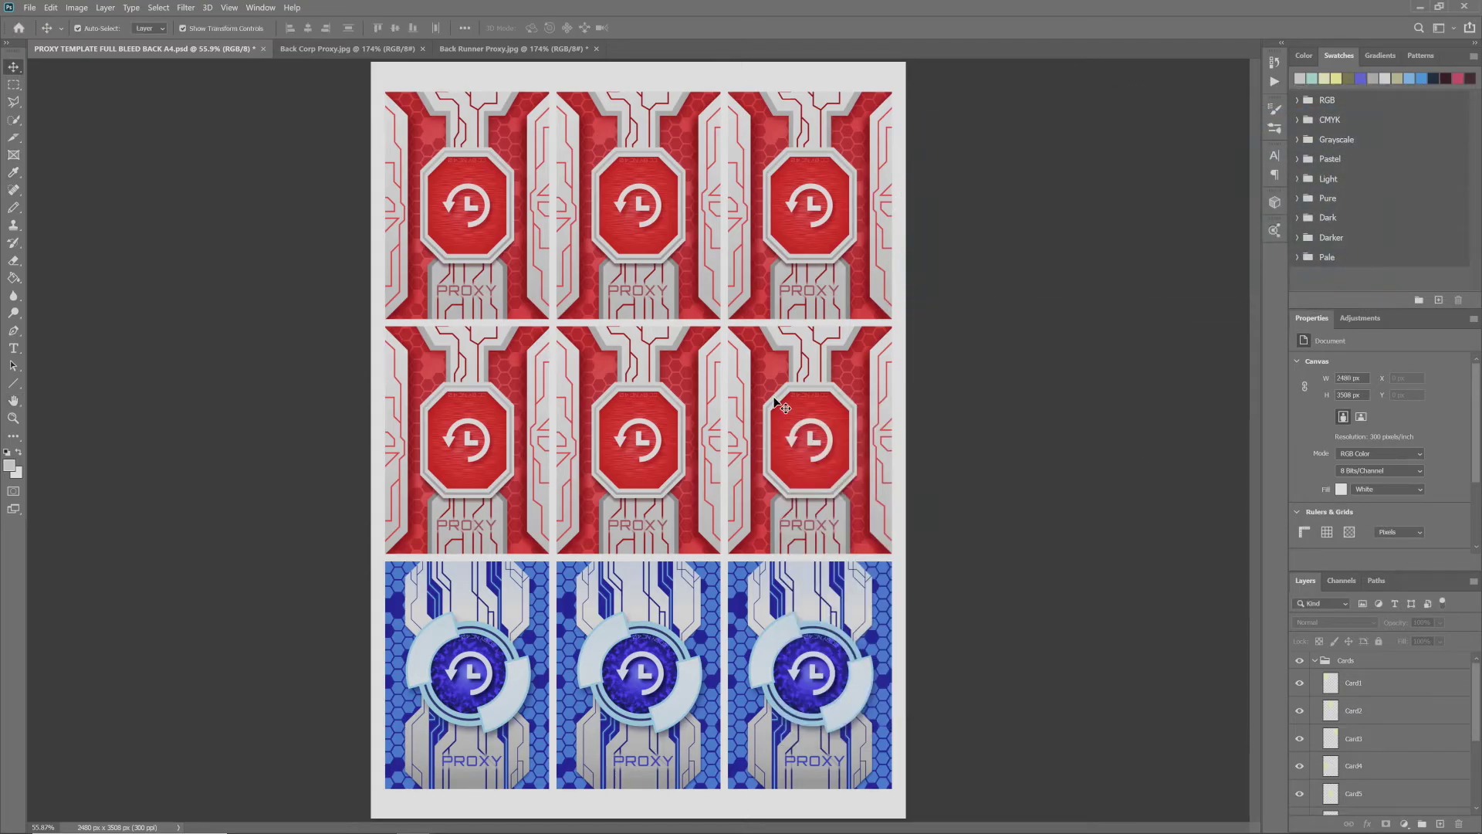
Step: Examine the size and position of Card1, Card5 and Card3 on the filled card back sheet
{"action": "left_click", "coordinate": [456, 226]}
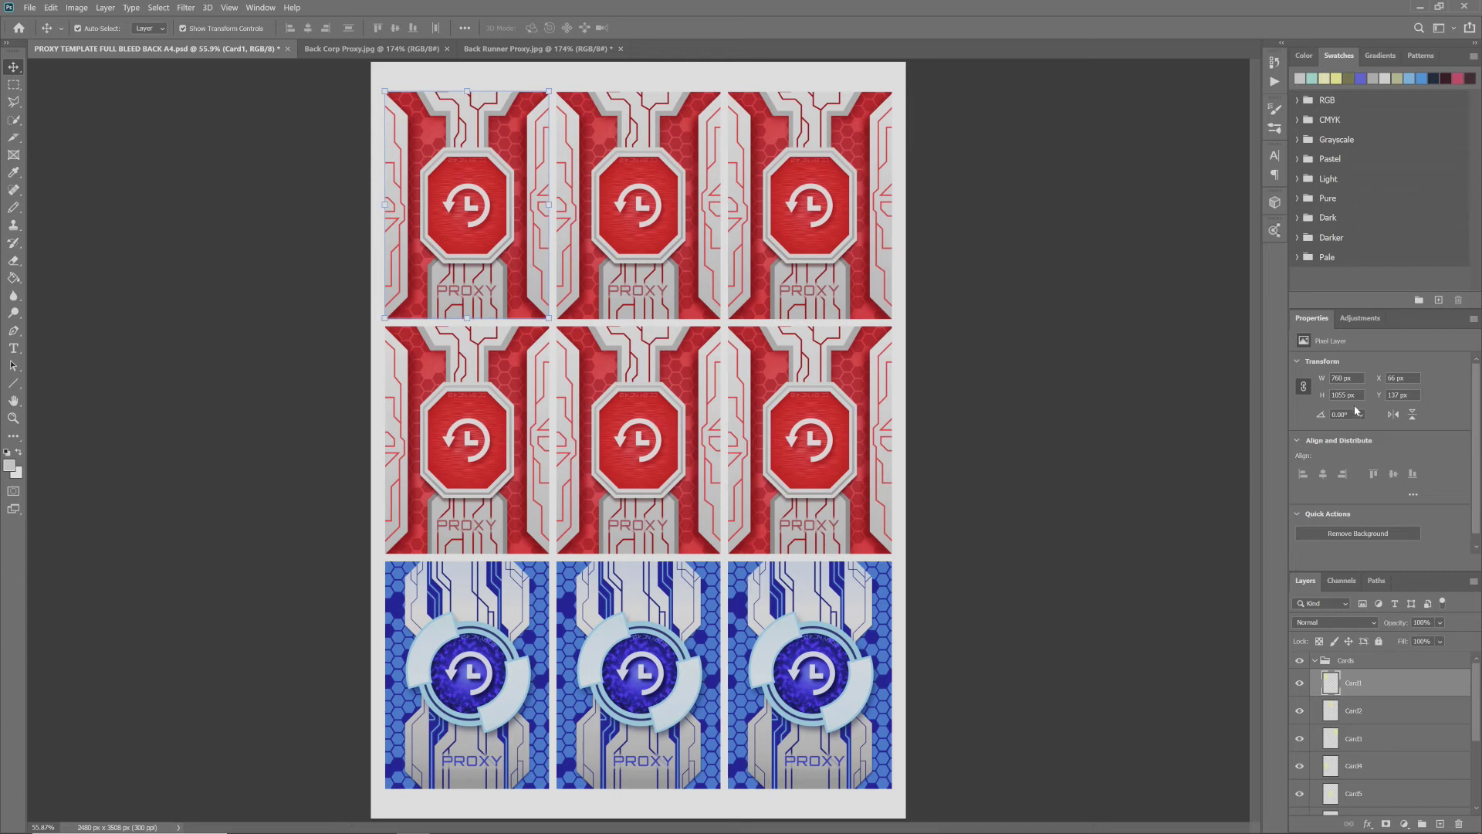
{"action": "left_click", "coordinate": [674, 431]}
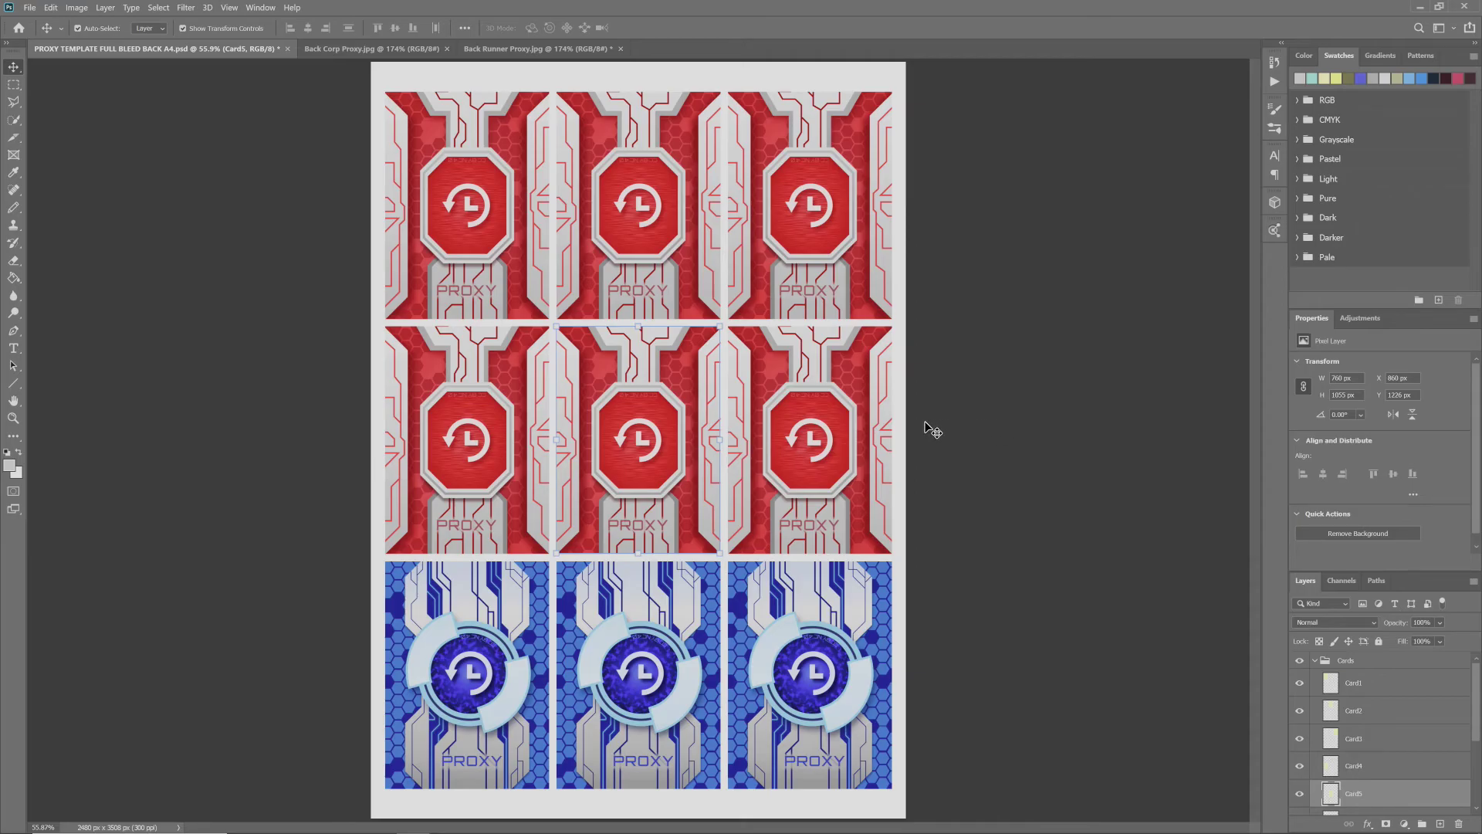
{"action": "left_click", "coordinate": [822, 256]}
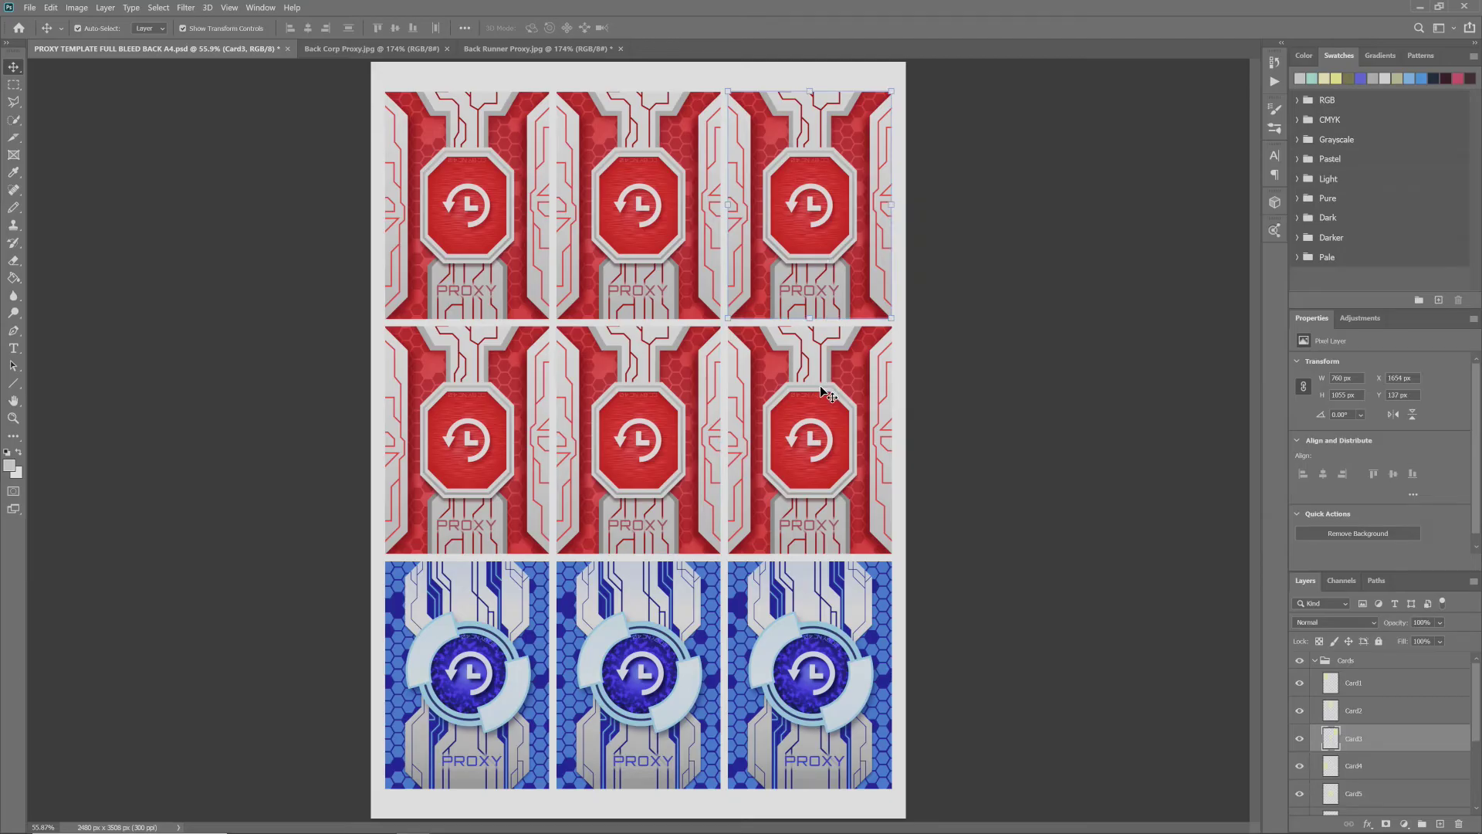